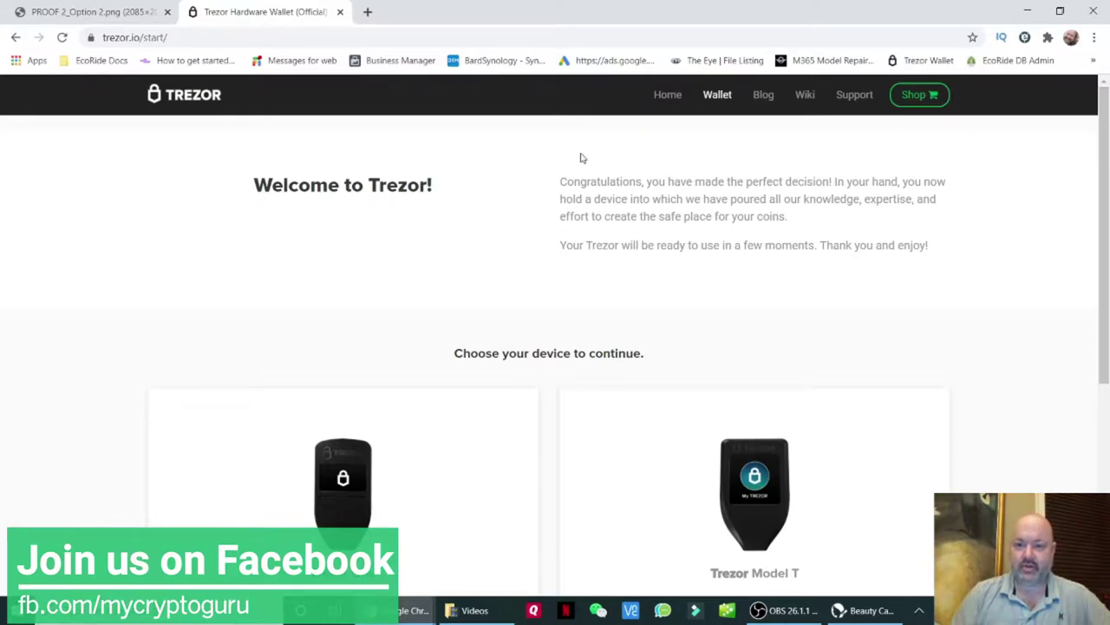
Pick the Trezor Model T card to bring up its hologram-seal authenticity notice.
{"action": "scroll", "coordinate": [582, 158], "scroll_direction": "down", "scroll_amount": 2}
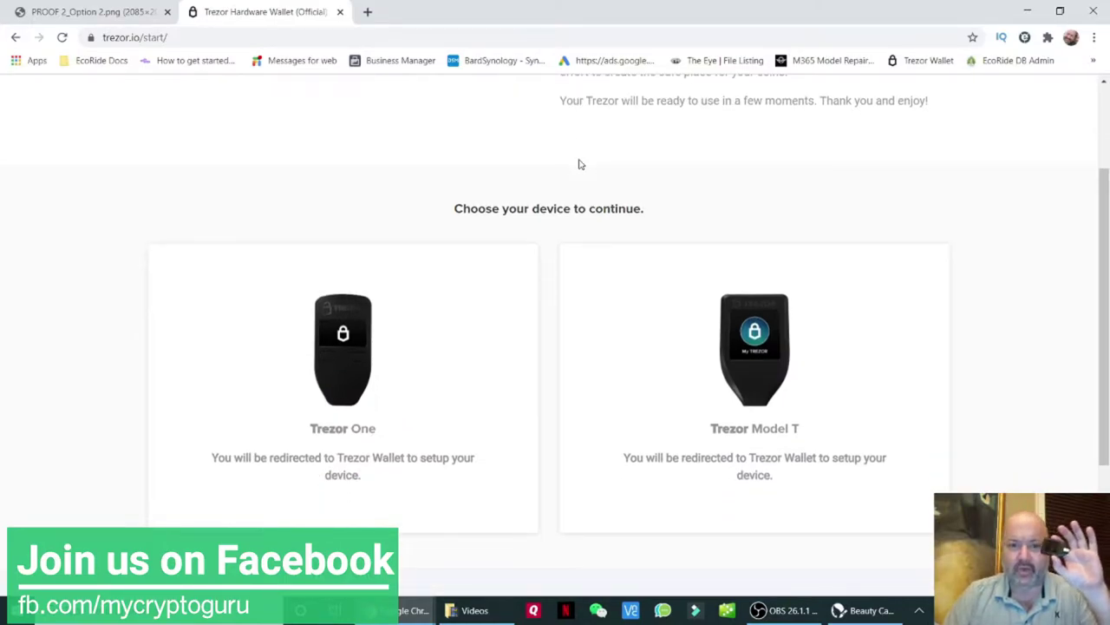
{"action": "left_click", "coordinate": [722, 360]}
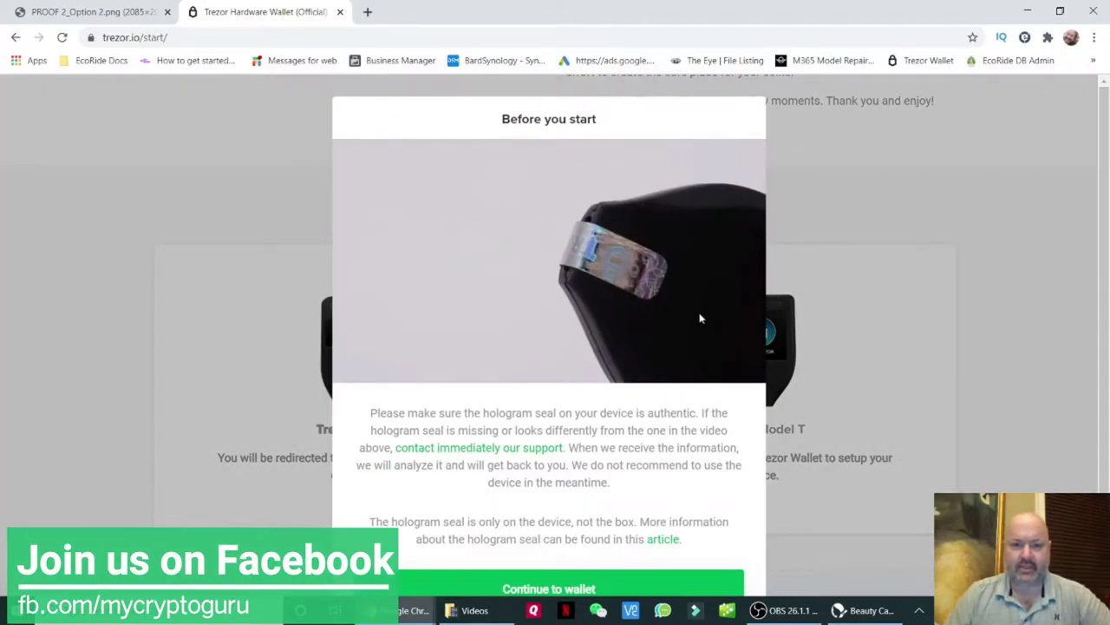
{"action": "scroll", "coordinate": [691, 293], "scroll_direction": "down", "scroll_amount": 1}
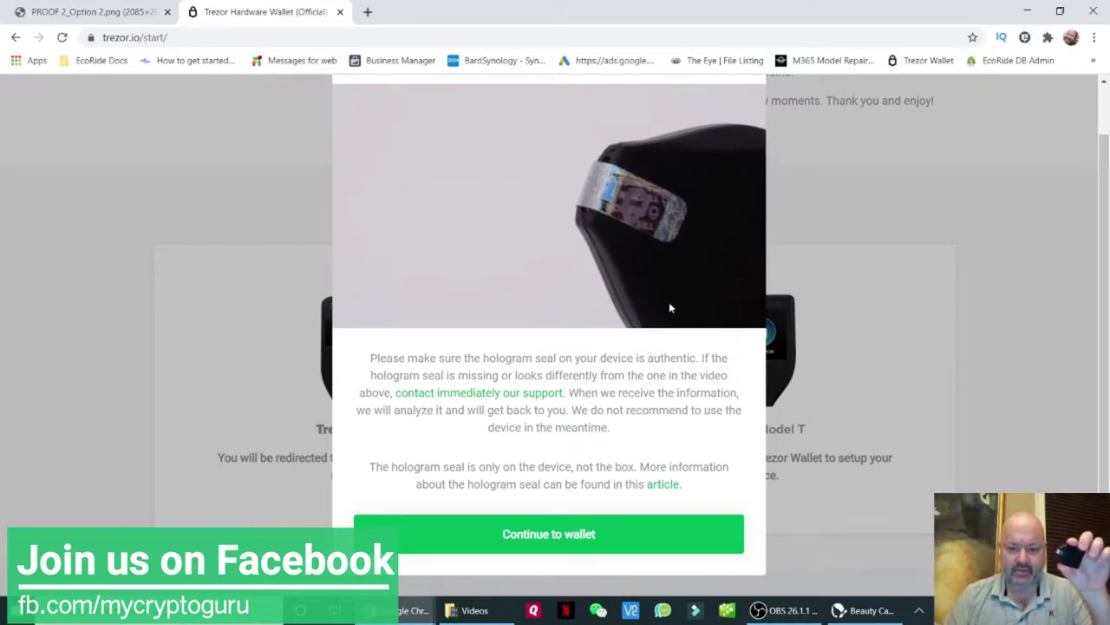
Continue past the hologram-seal notice to the web wallet at wallet.trezor.io.
{"action": "left_click", "coordinate": [540, 534]}
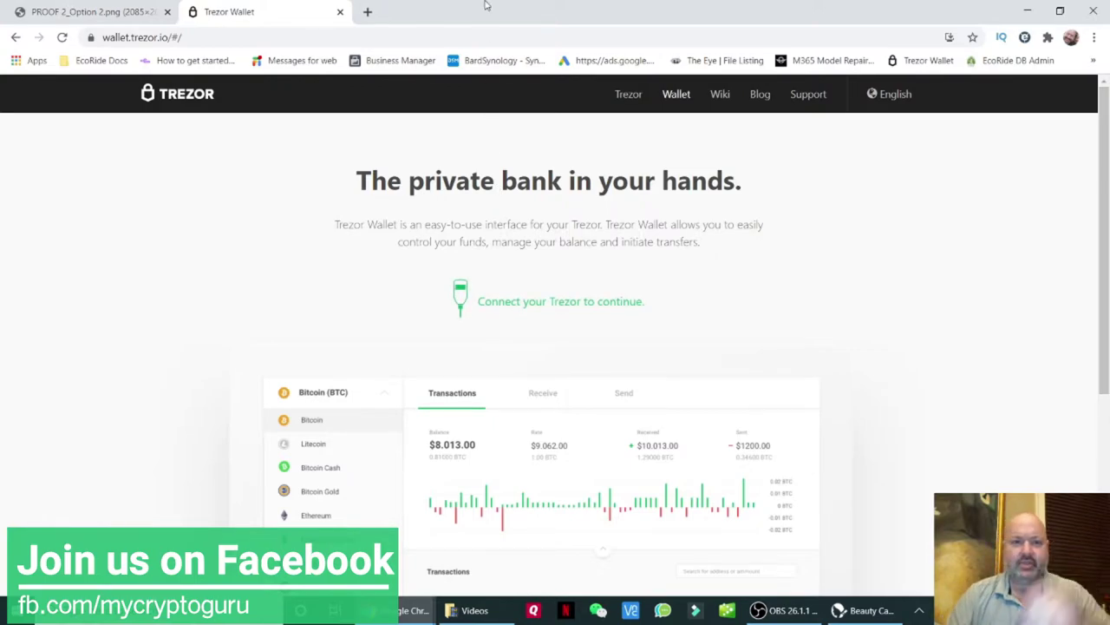
Google 'does trezor work with iphone' in a new tab, then return to Trezor Wallet.
{"action": "left_click", "coordinate": [368, 11]}
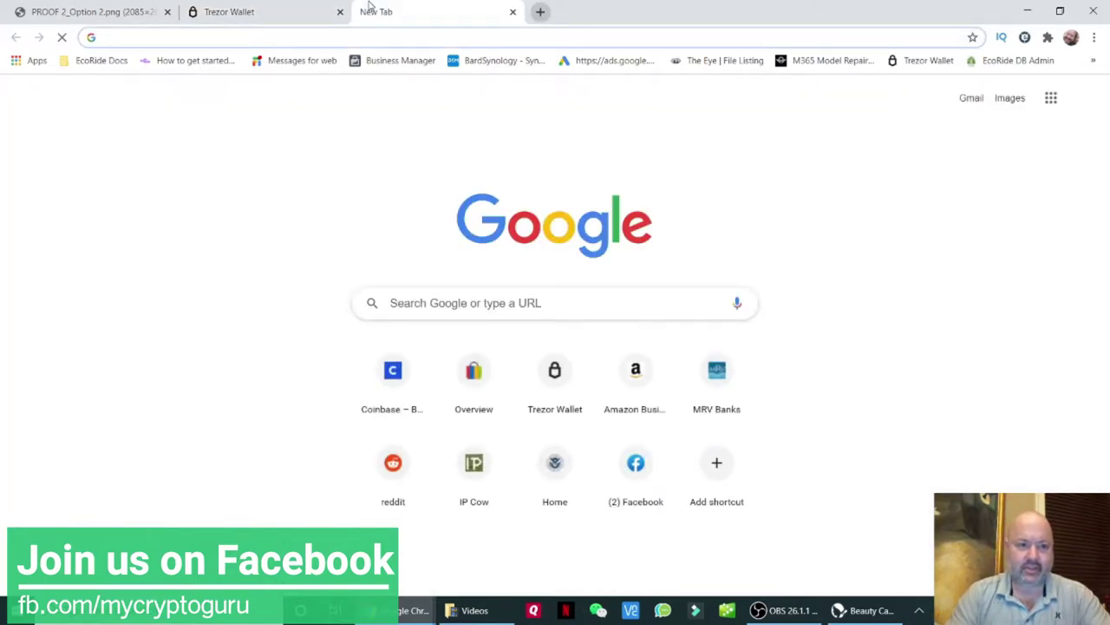
{"action": "type", "text": "does trezor wor"}
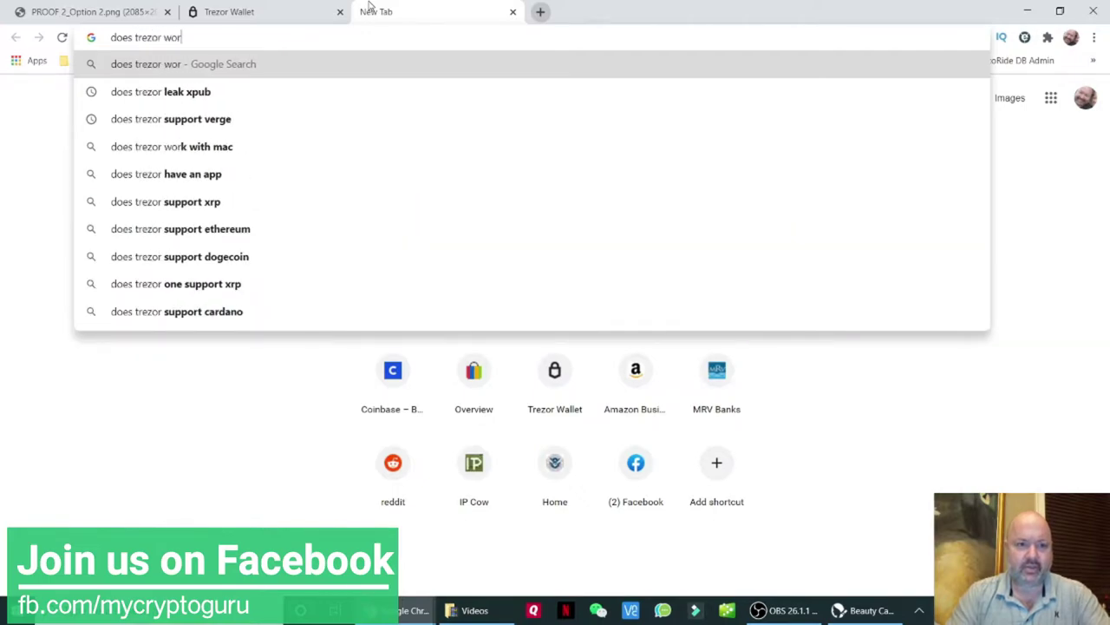
{"action": "type", "text": "k with iphon"}
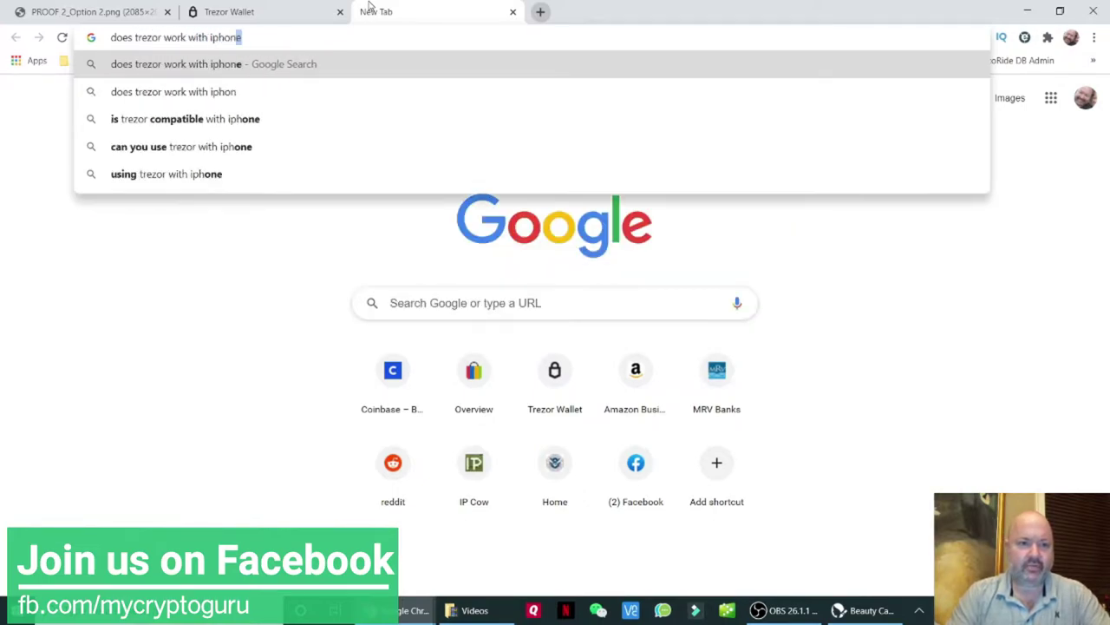
{"action": "key", "text": "Return"}
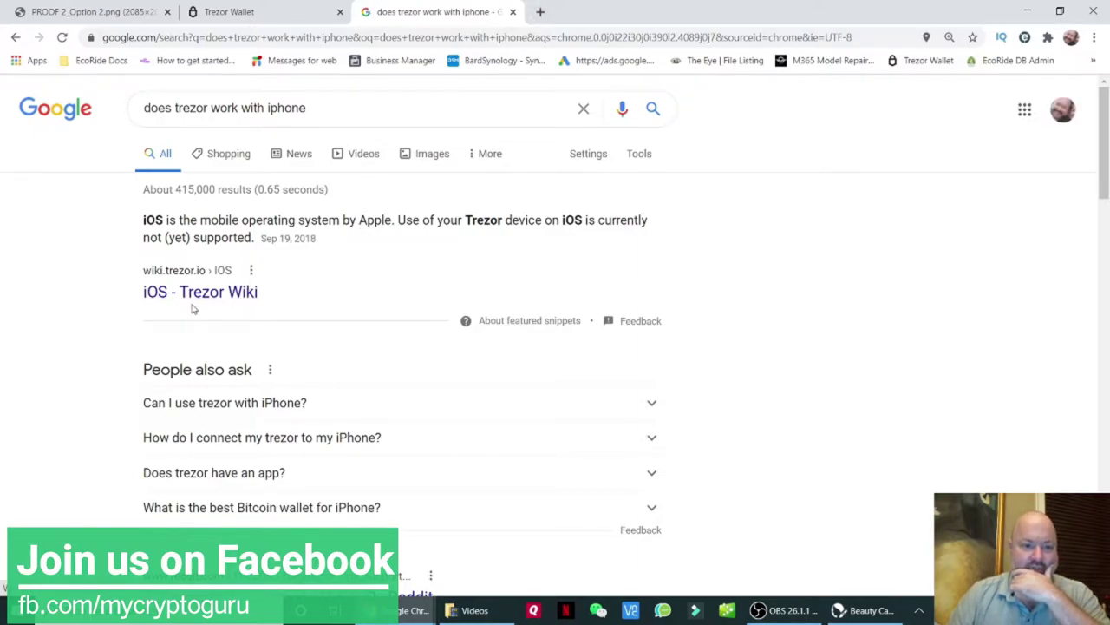
{"action": "scroll", "coordinate": [104, 291], "scroll_direction": "down", "scroll_amount": 4}
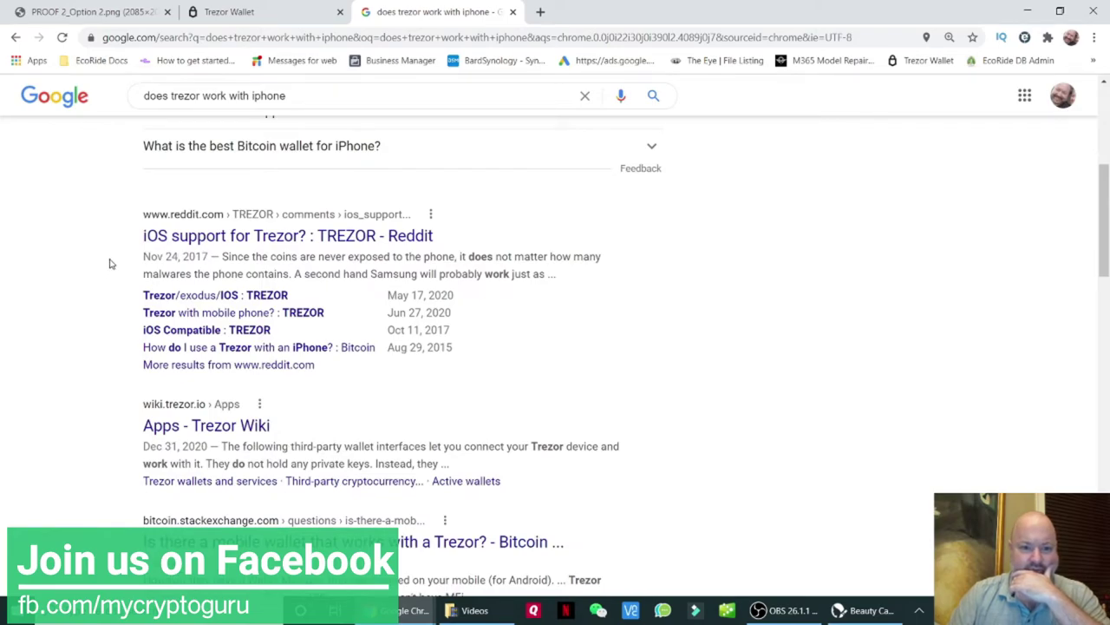
{"action": "scroll", "coordinate": [109, 263], "scroll_direction": "down", "scroll_amount": 2}
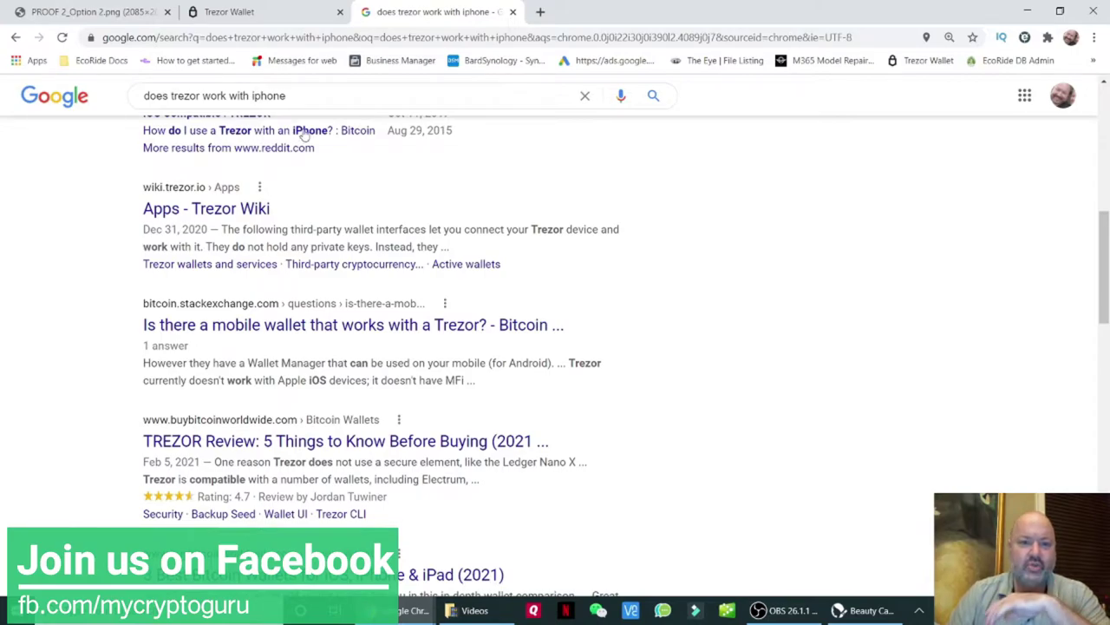
{"action": "left_click", "coordinate": [273, 6]}
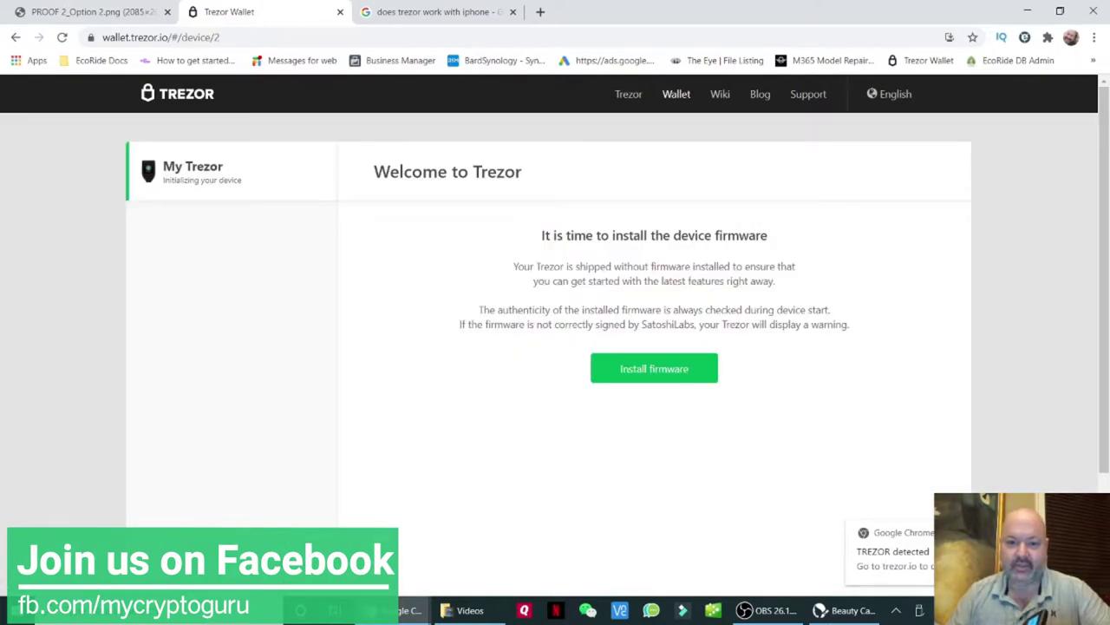
Install firmware on the newly connected Trezor Model T.
{"action": "left_click", "coordinate": [638, 368]}
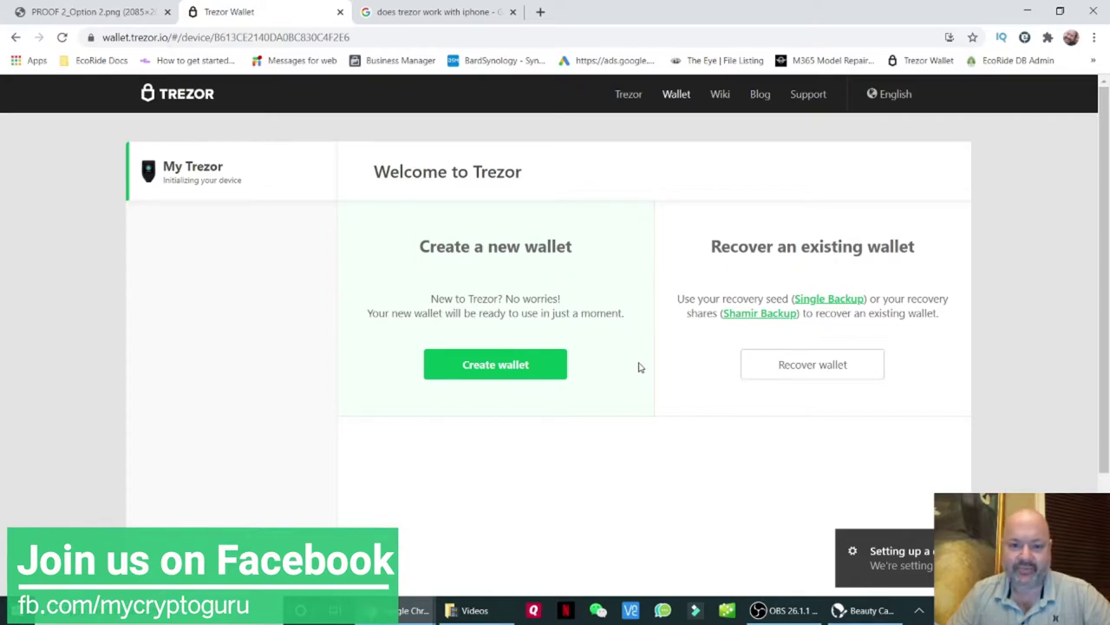
Choose Create wallet and bring the Single Backup and Shamir Backup options into view.
{"action": "left_click", "coordinate": [533, 368]}
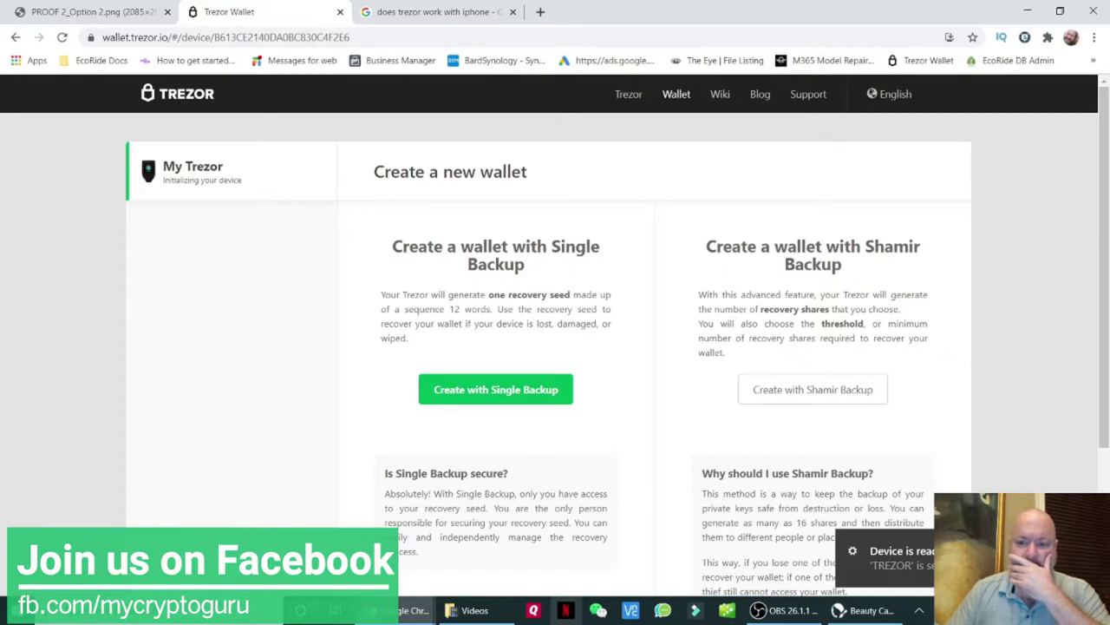
{"action": "scroll", "coordinate": [679, 246], "scroll_direction": "down", "scroll_amount": 2}
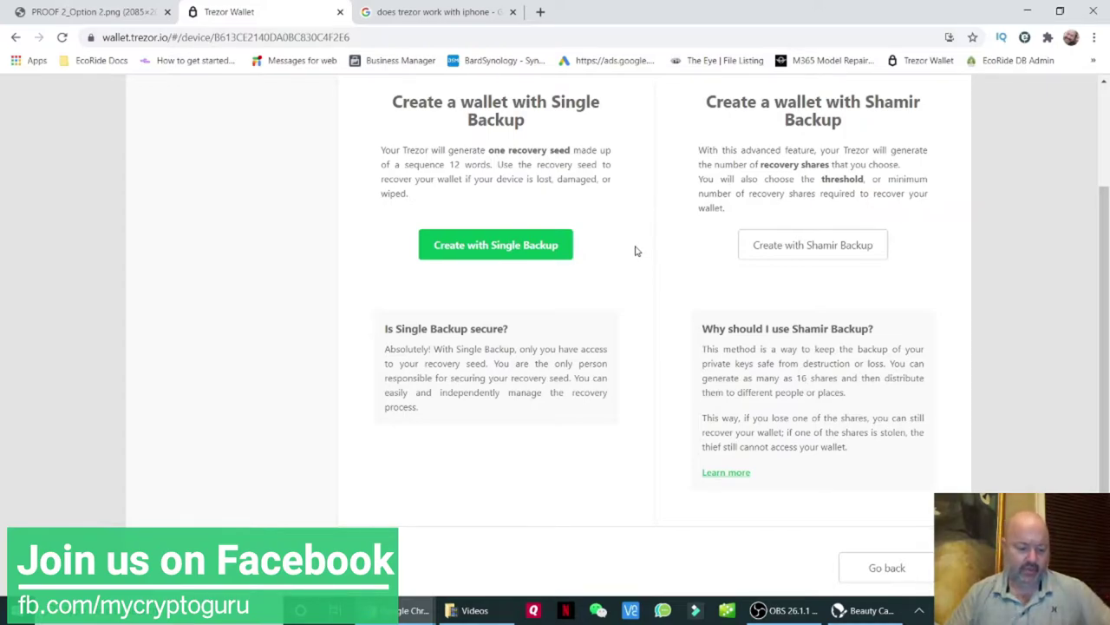
Create the wallet with Single Backup, a 12-word recovery seed.
{"action": "left_click", "coordinate": [528, 253]}
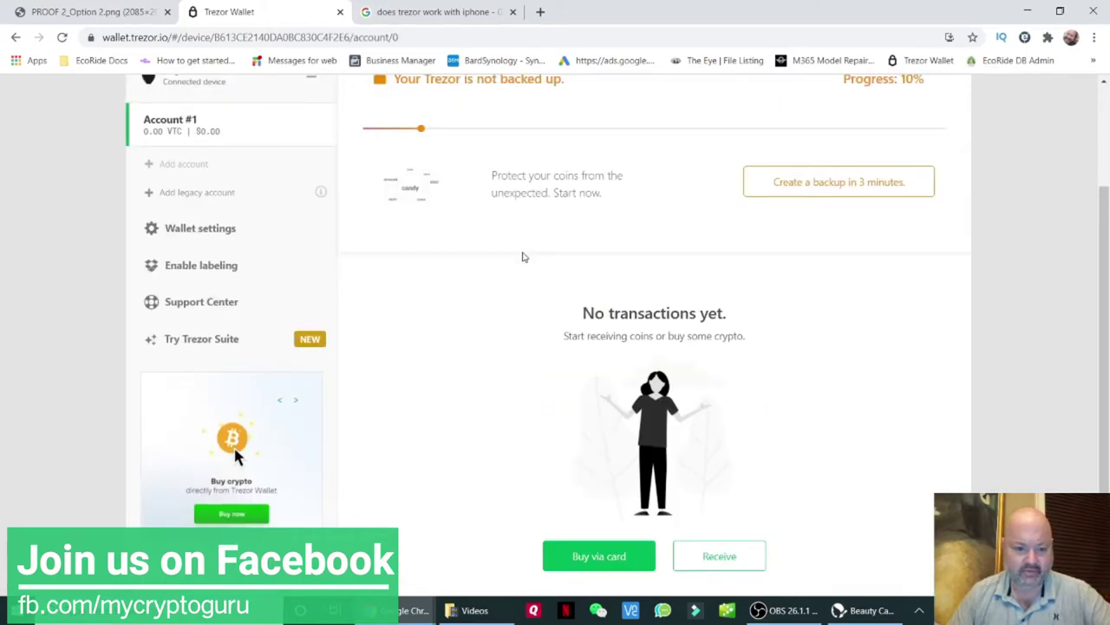
Scroll back to the top of the Vertcoin Account #1 page.
{"action": "scroll", "coordinate": [523, 255], "scroll_direction": "up", "scroll_amount": 3}
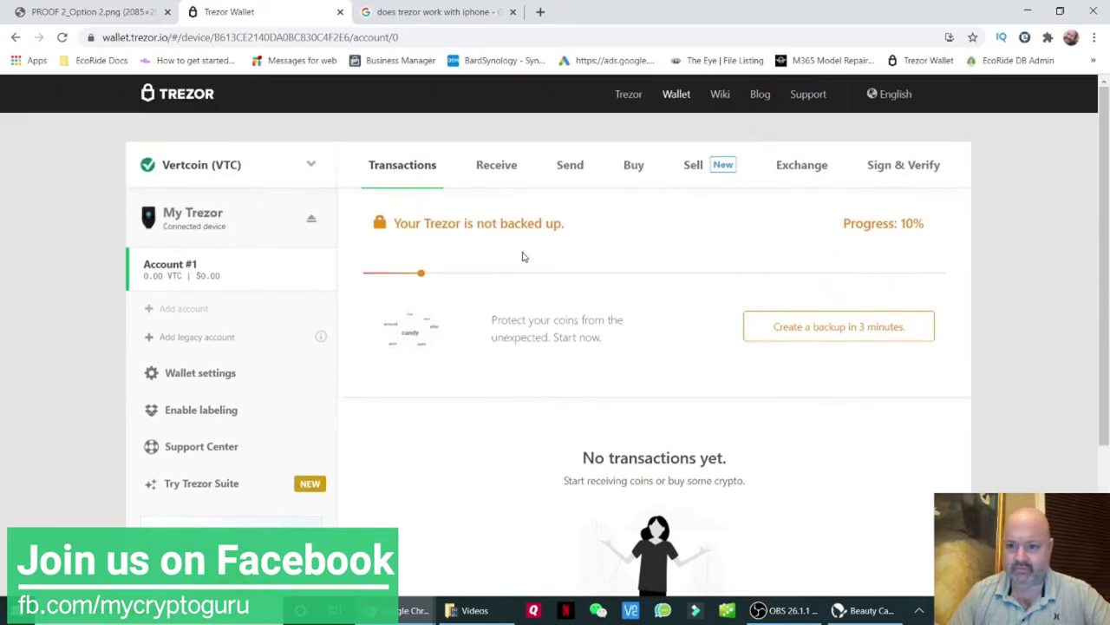
Open the backup wizard, close the coin list, and reach the 'I understand and I agree' checkbox.
{"action": "left_click", "coordinate": [824, 337]}
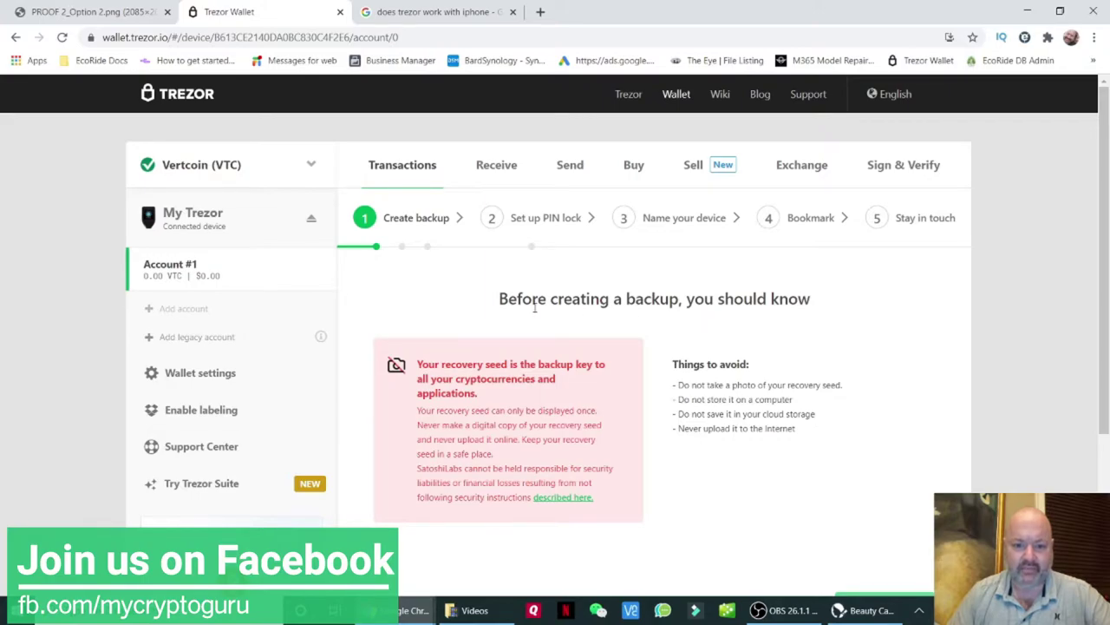
{"action": "scroll", "coordinate": [535, 305], "scroll_direction": "down", "scroll_amount": 1}
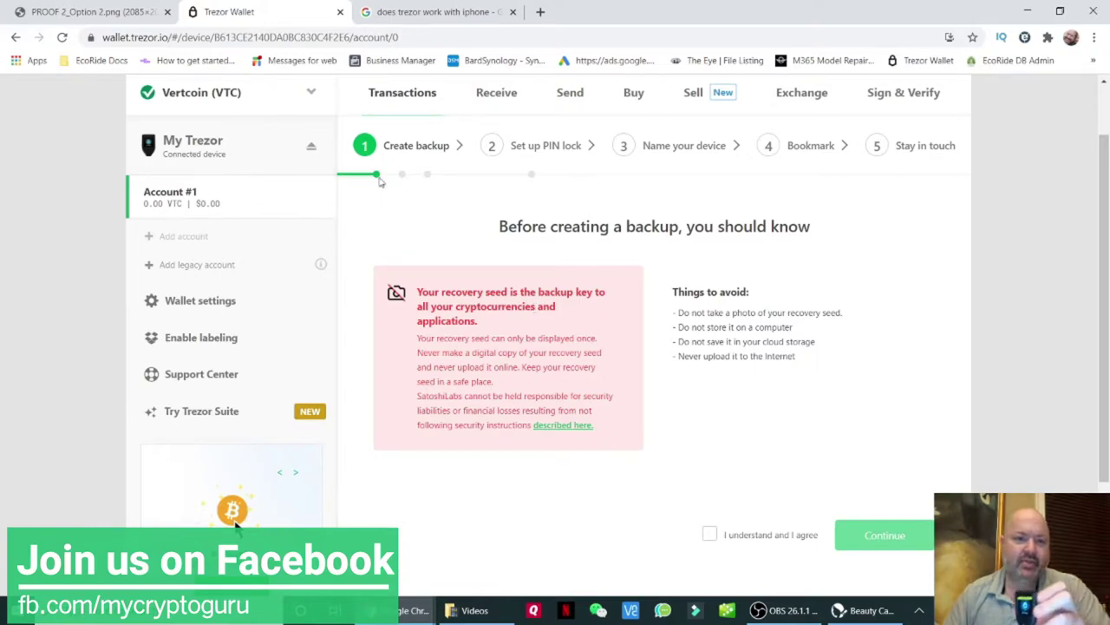
{"action": "left_click", "coordinate": [309, 93]}
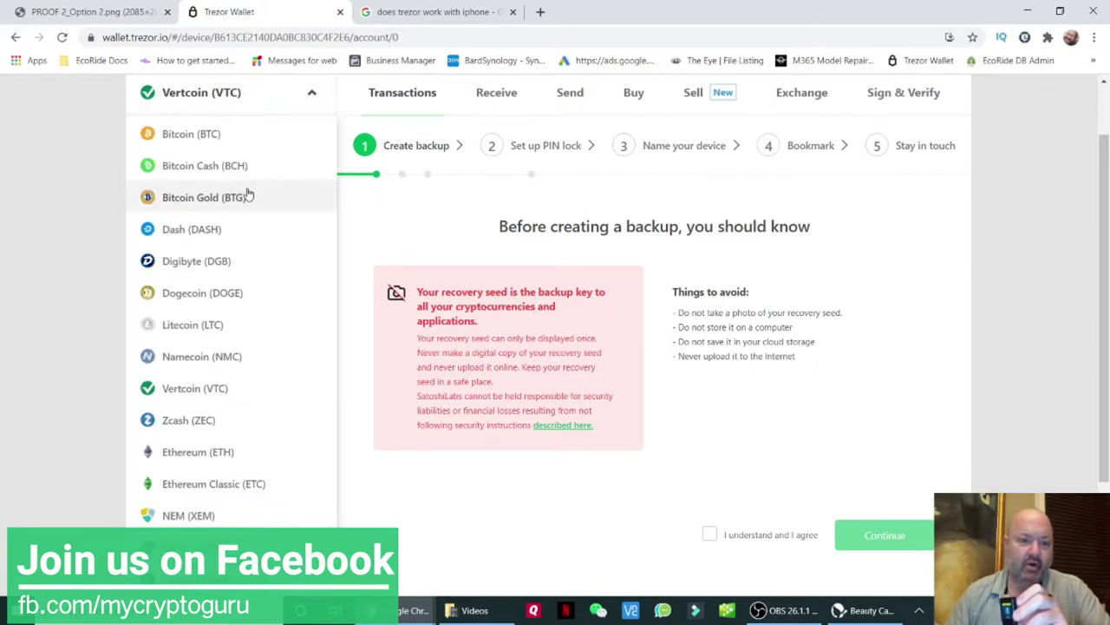
{"action": "scroll", "coordinate": [248, 193], "scroll_direction": "down", "scroll_amount": 2}
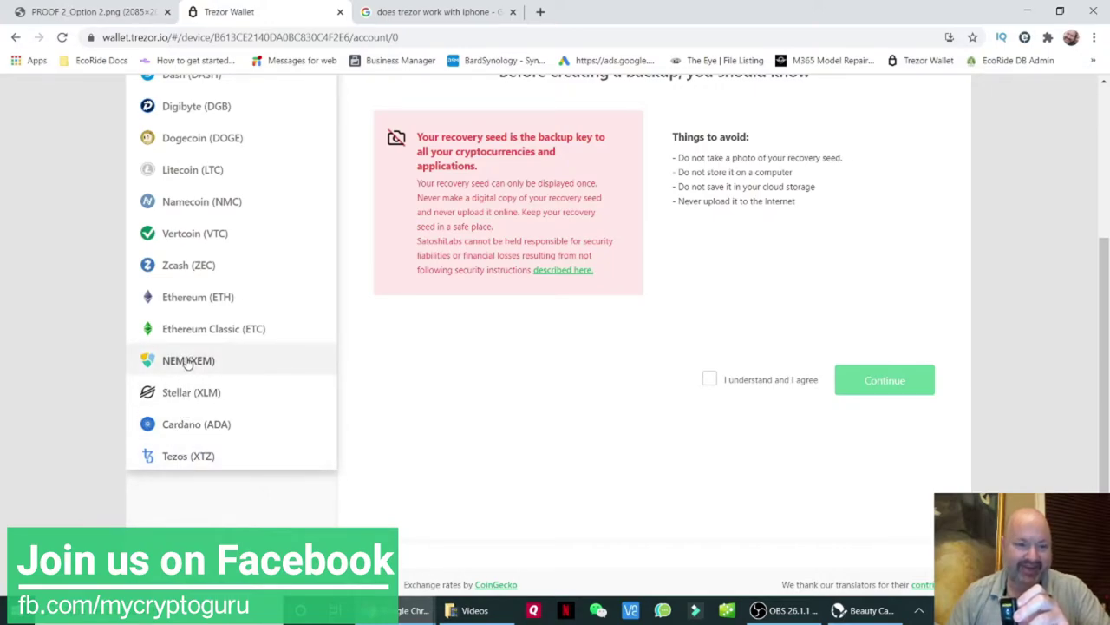
{"action": "scroll", "coordinate": [199, 293], "scroll_direction": "up", "scroll_amount": 3}
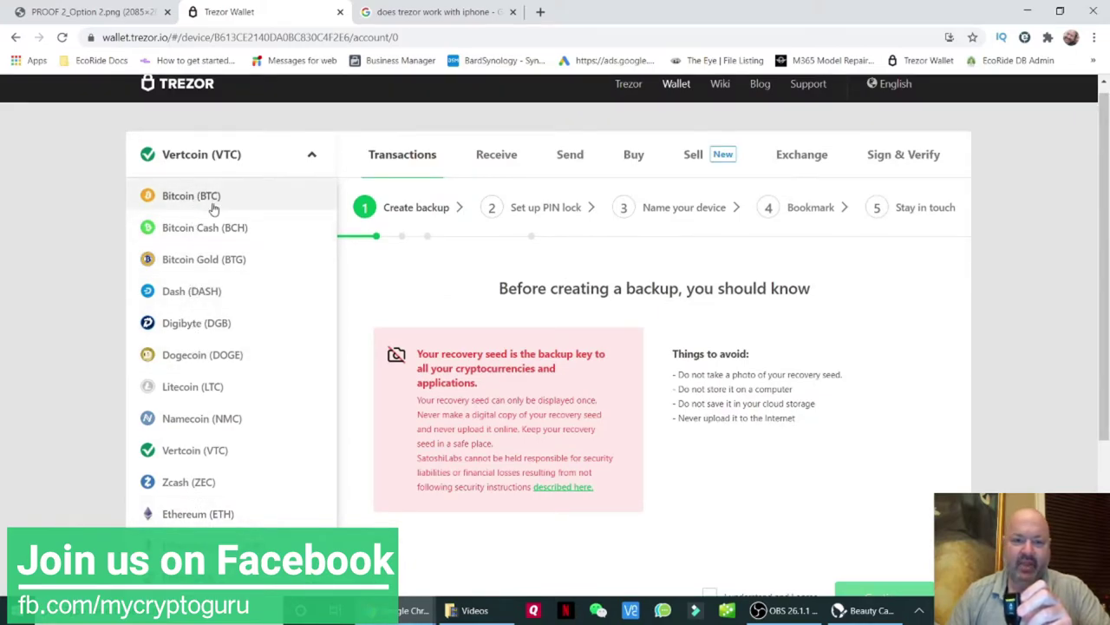
{"action": "left_click", "coordinate": [422, 257]}
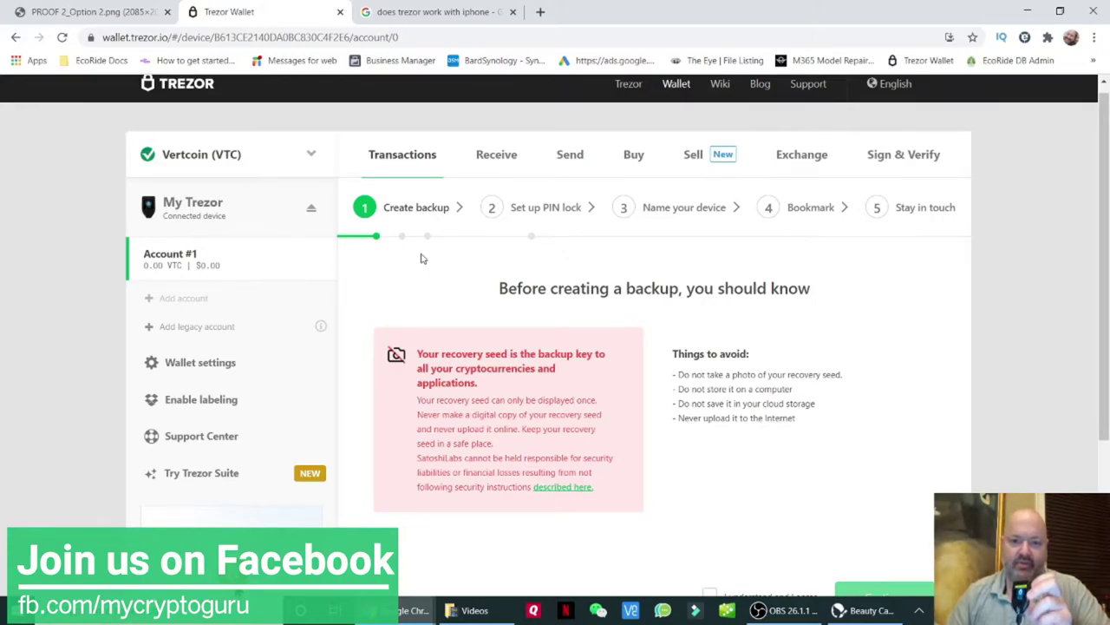
{"action": "scroll", "coordinate": [423, 259], "scroll_direction": "down", "scroll_amount": 1}
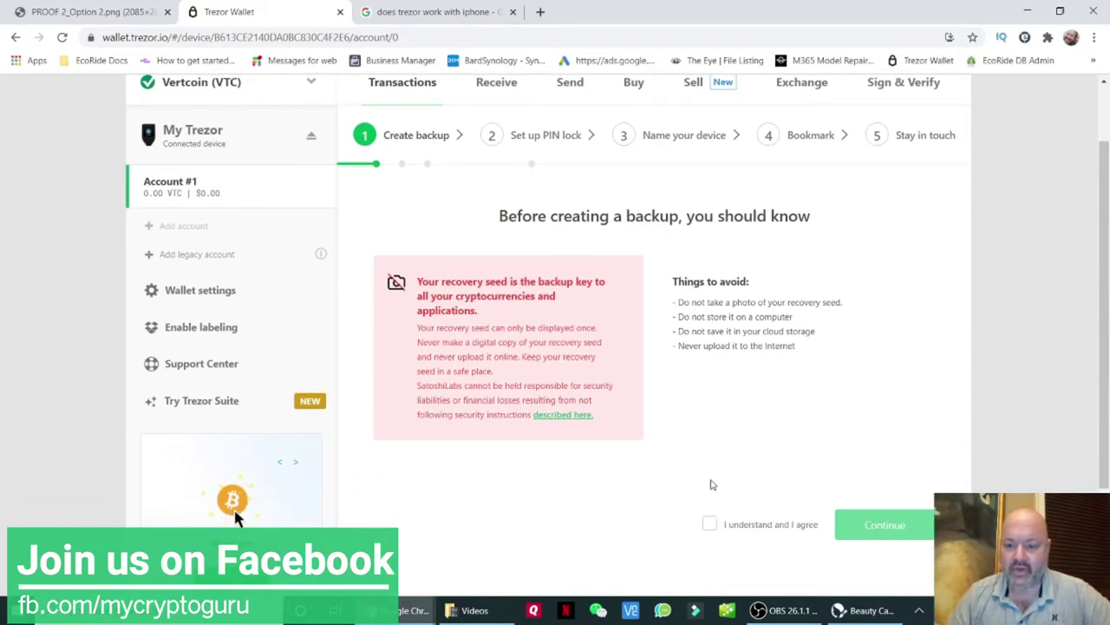
Accept the recovery-seed warning and write down the seed on the Trezor until backup succeeds.
{"action": "left_click", "coordinate": [710, 523]}
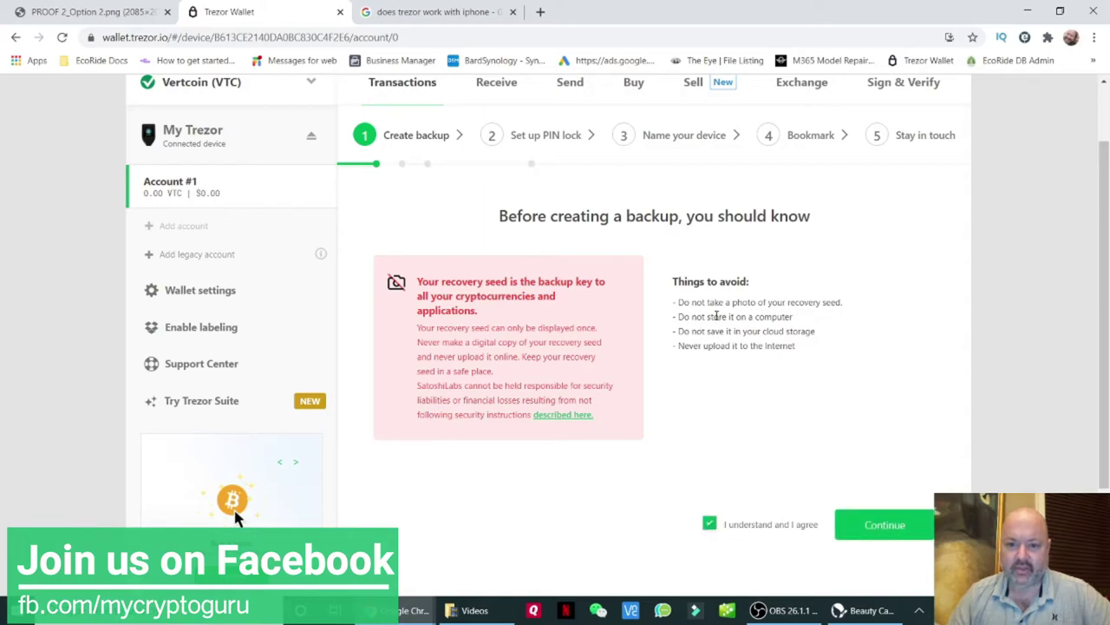
{"action": "left_click_drag", "start_coordinate": [793, 317], "coordinate": [679, 318]}
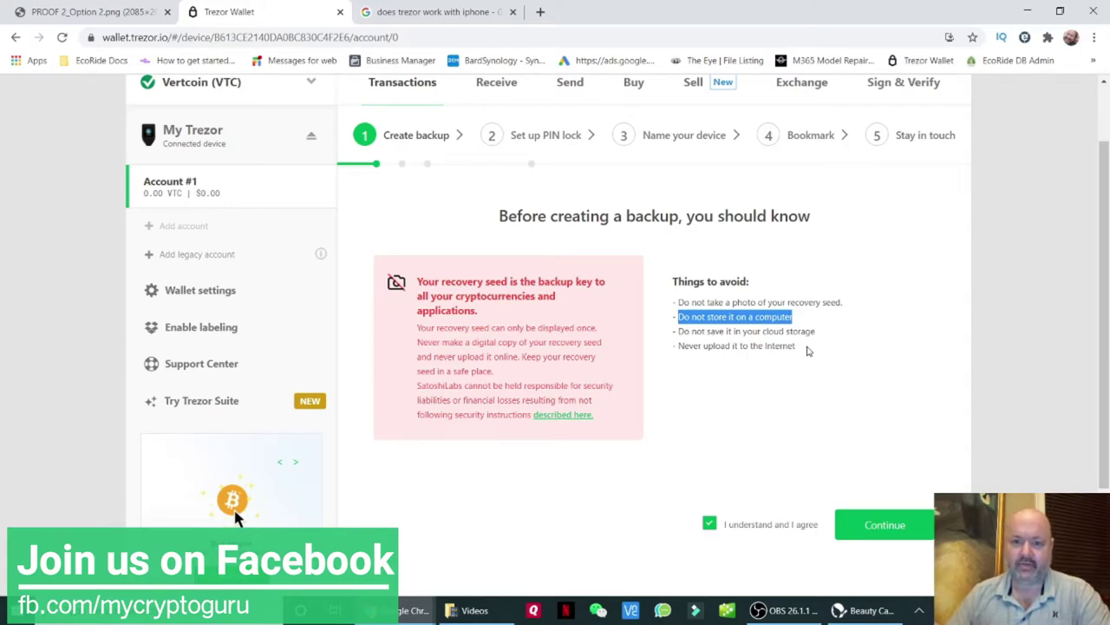
{"action": "left_click", "coordinate": [874, 526]}
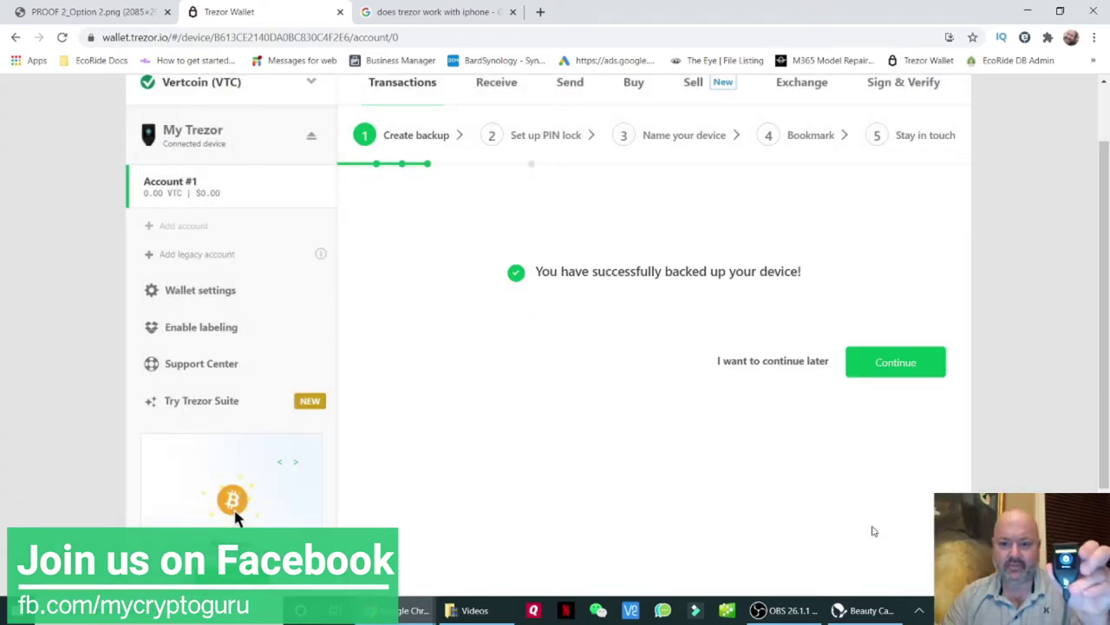
Move from the backup success screen to Set up PIN lock, briefly switching to OBS and back.
{"action": "left_click", "coordinate": [887, 364]}
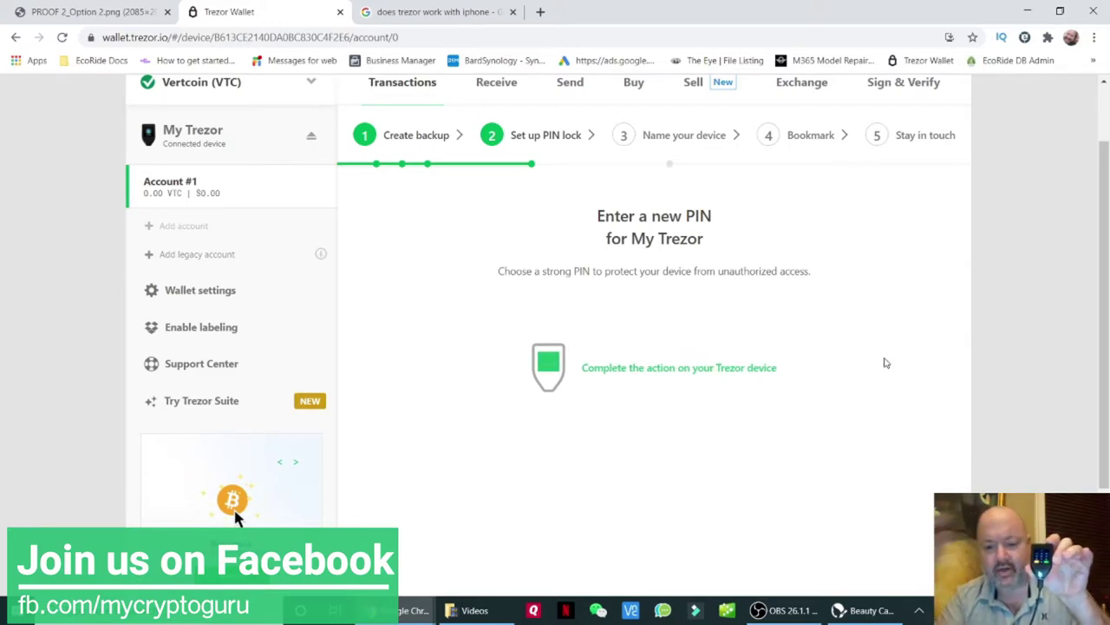
{"action": "left_click", "coordinate": [794, 611]}
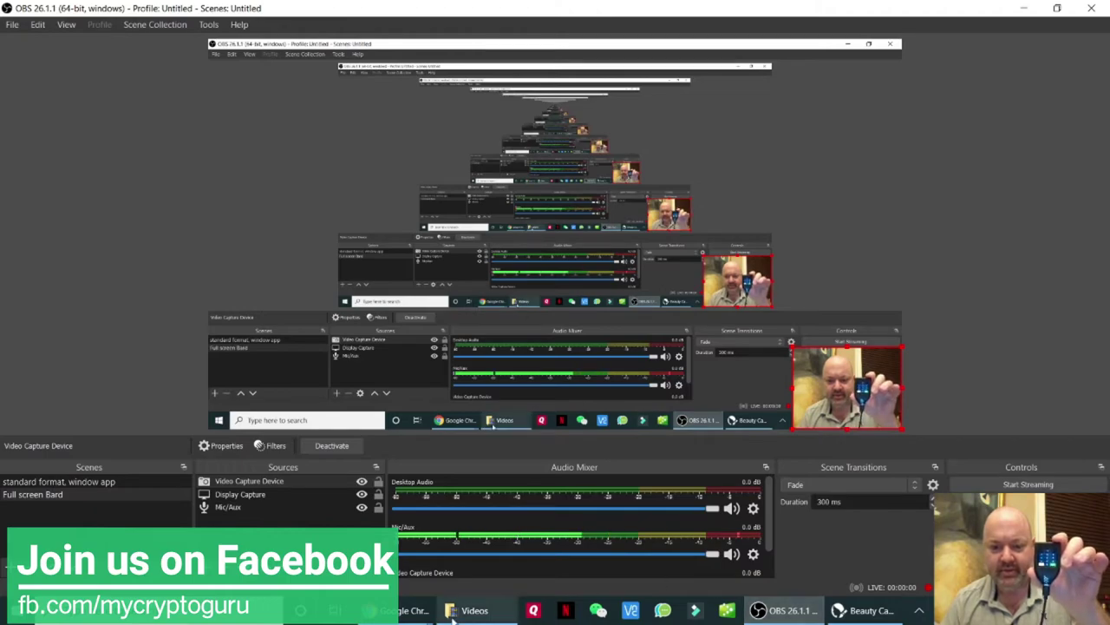
{"action": "left_click", "coordinate": [429, 592]}
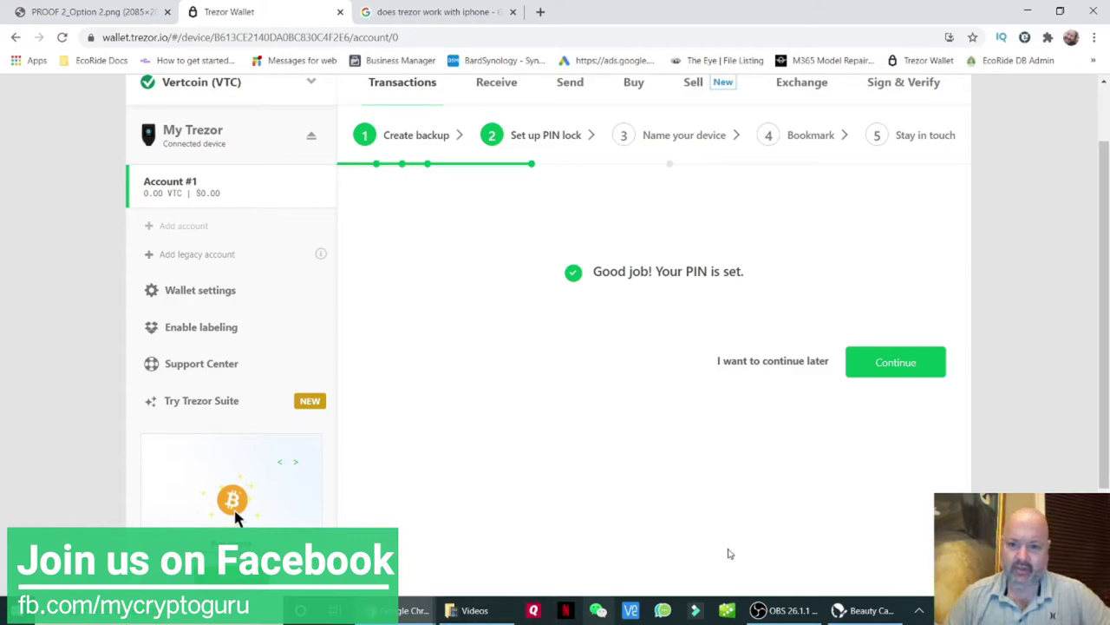
Name the Trezor MyCrypto.Guru, replacing the trial name 'test', and submit it.
{"action": "left_click", "coordinate": [857, 368]}
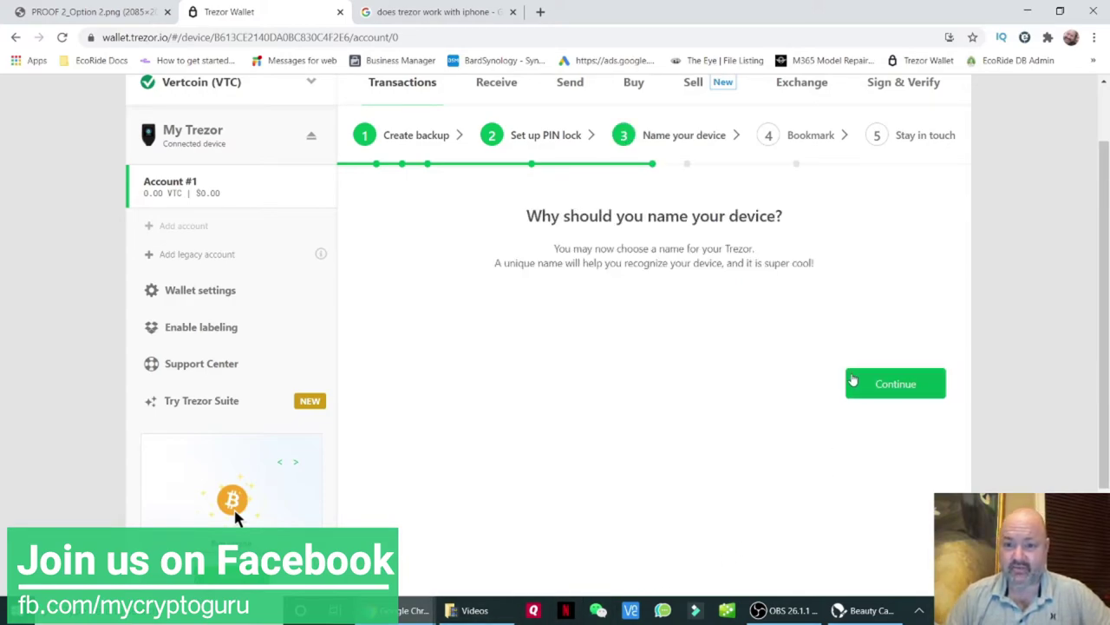
{"action": "left_click", "coordinate": [911, 388]}
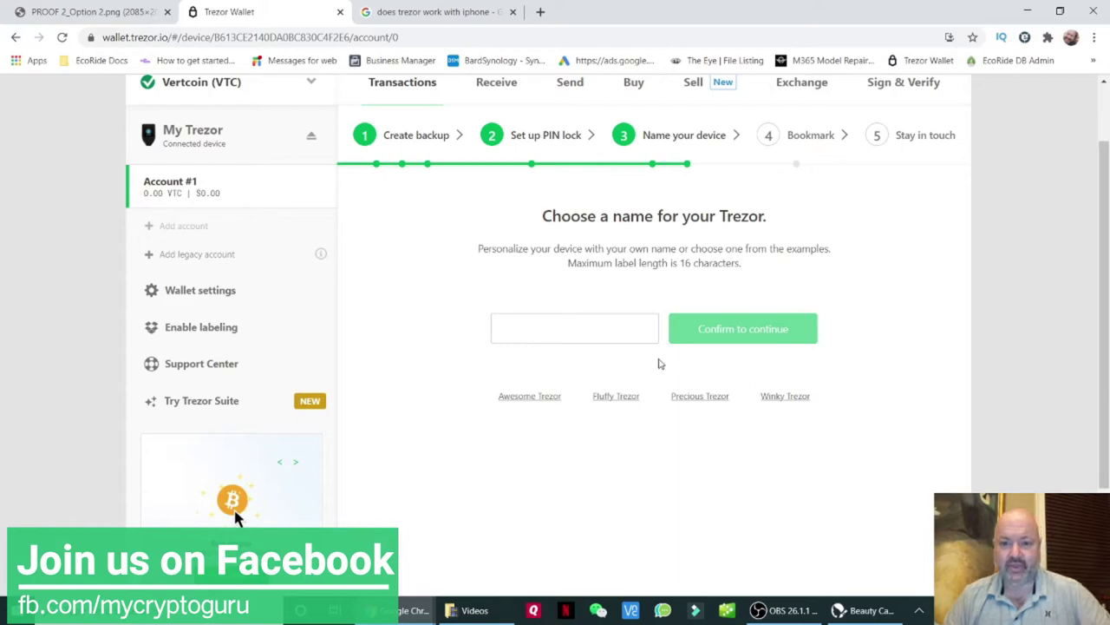
{"action": "left_click", "coordinate": [616, 322]}
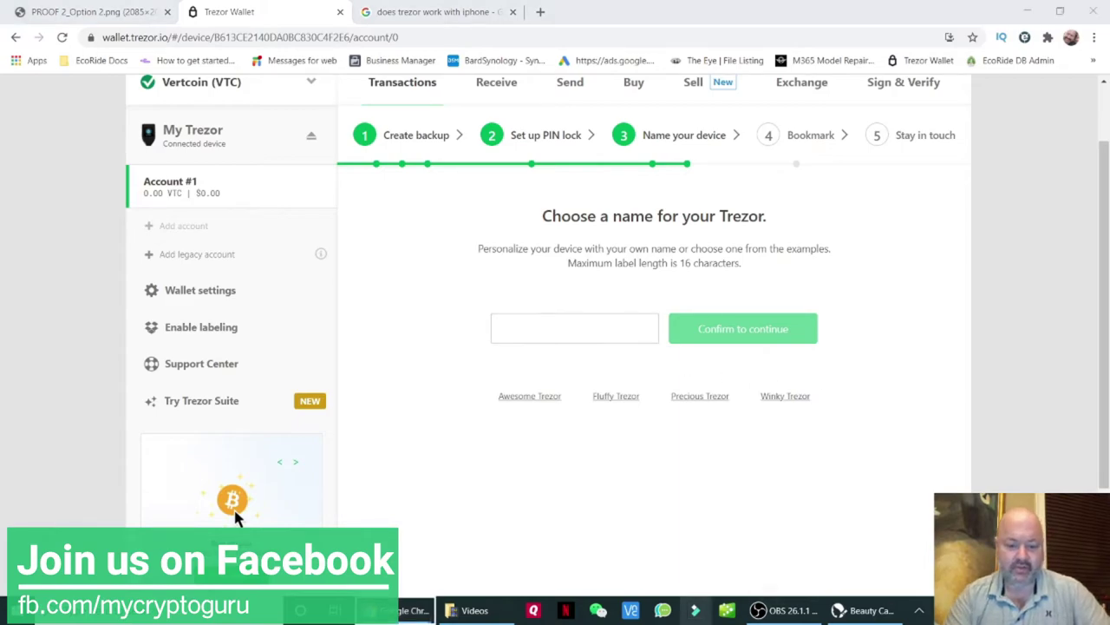
{"action": "right_click", "coordinate": [694, 610]}
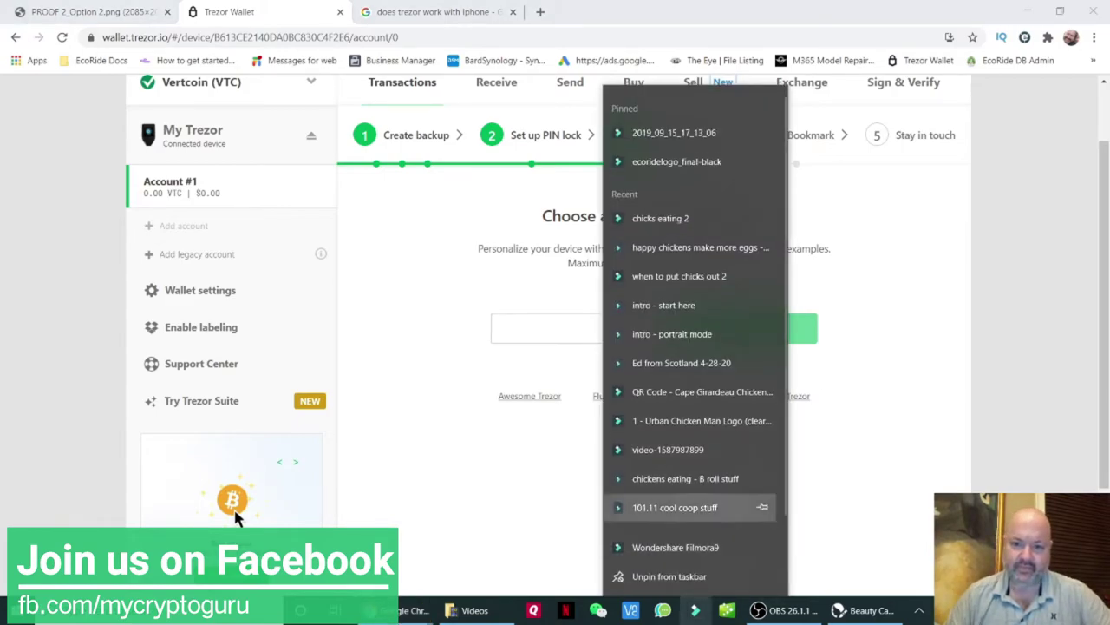
{"action": "left_click", "coordinate": [549, 319]}
{"action": "type", "text": "test"}
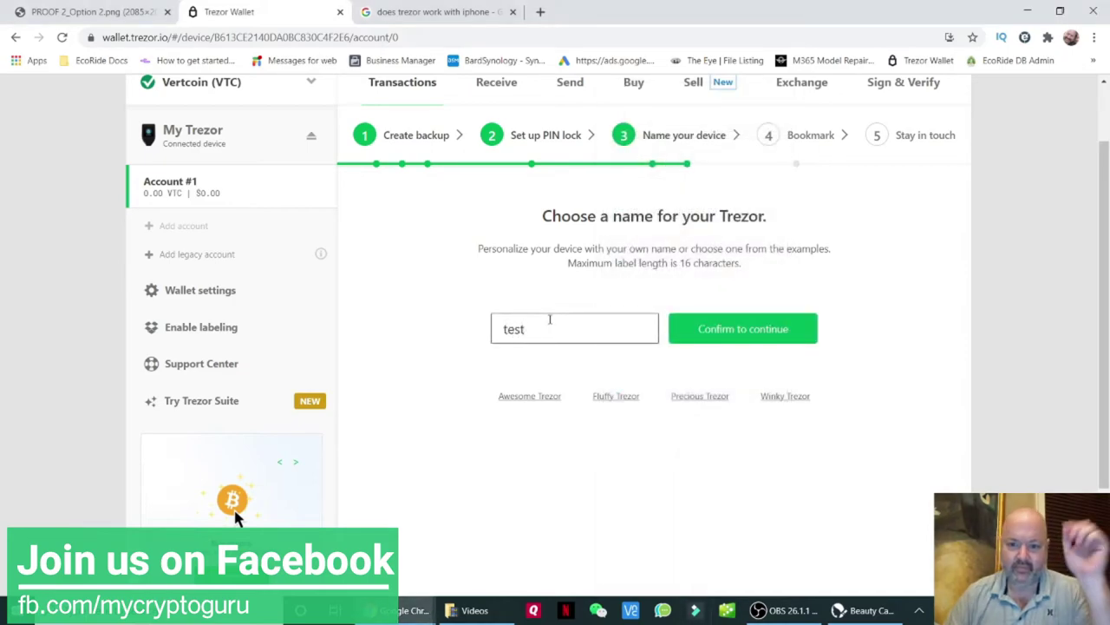
{"action": "left_click_drag", "start_coordinate": [620, 324], "coordinate": [326, 347]}
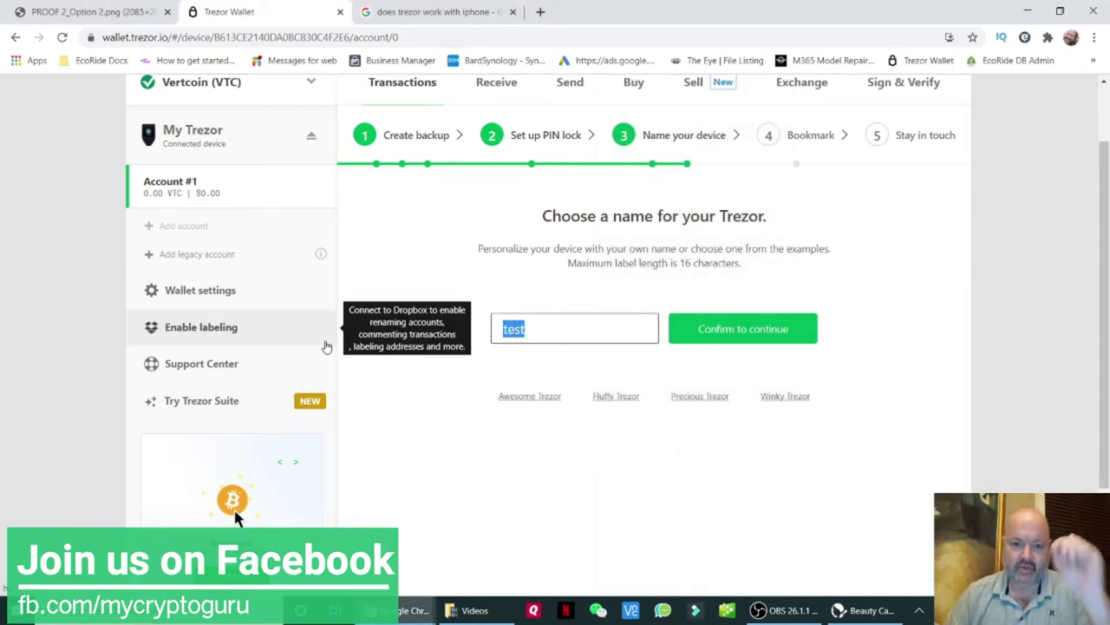
{"action": "type", "text": "MyCrypto."}
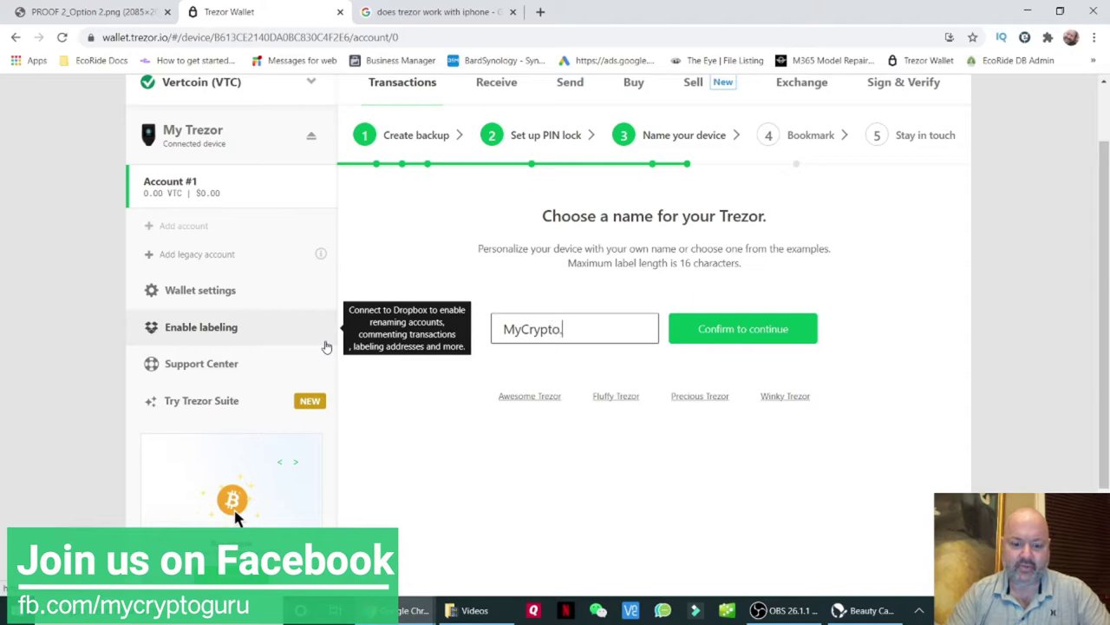
{"action": "type", "text": "Guru"}
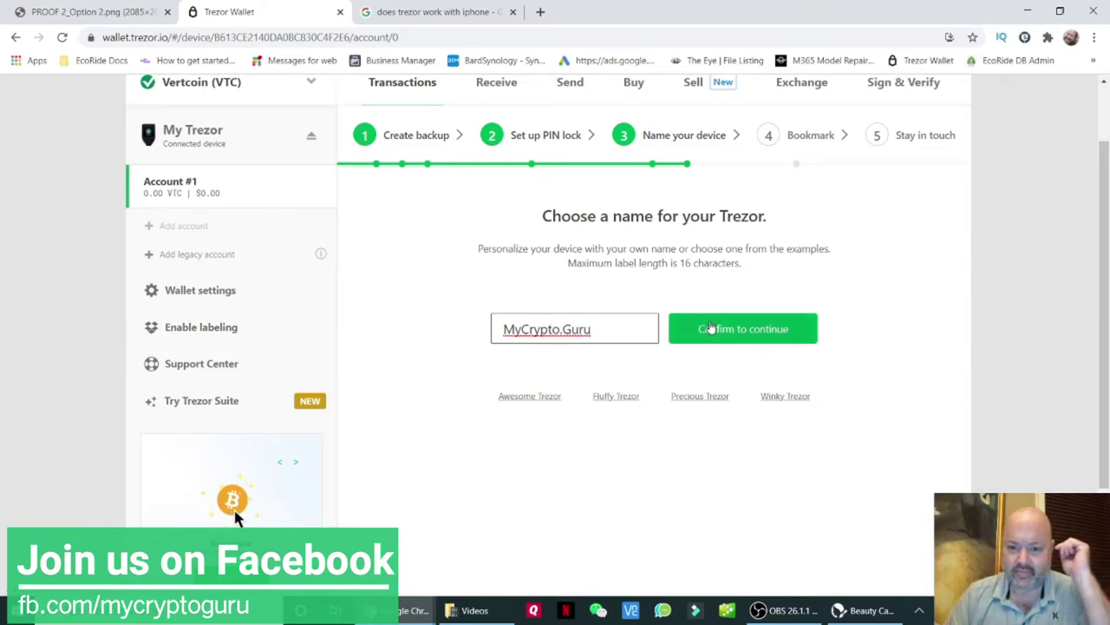
{"action": "left_click", "coordinate": [710, 327]}
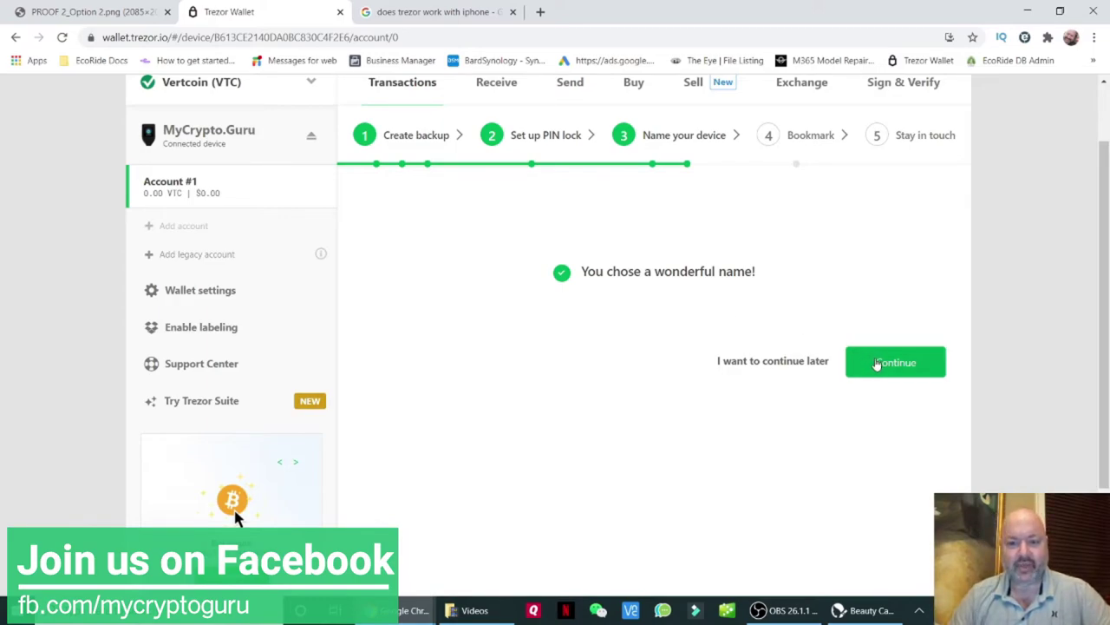
{"action": "left_click", "coordinate": [877, 364]}
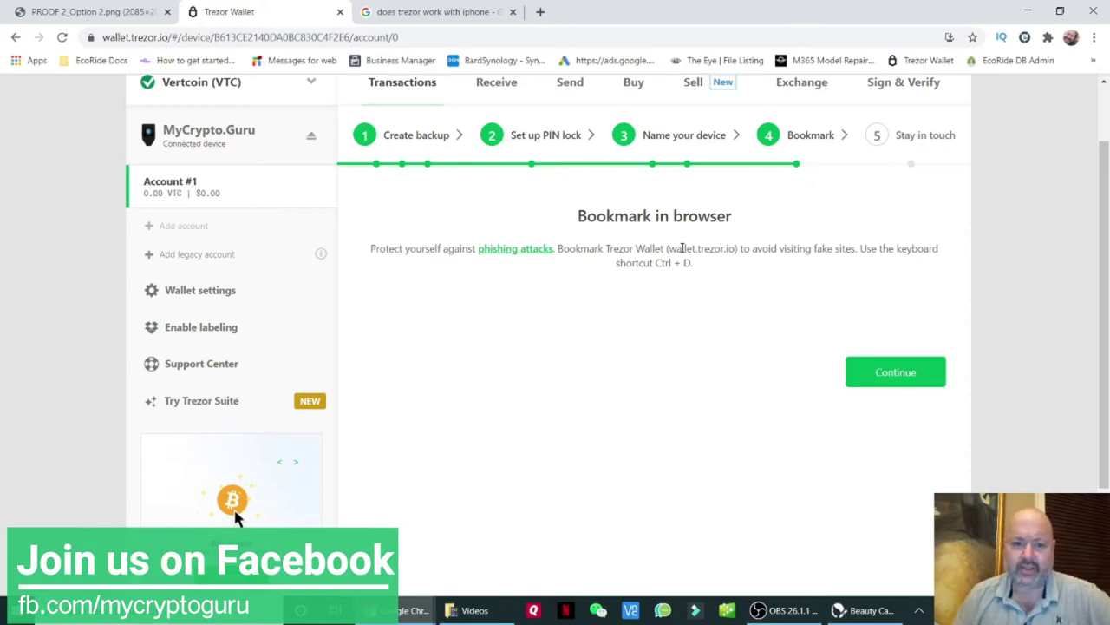
{"action": "left_click", "coordinate": [138, 38]}
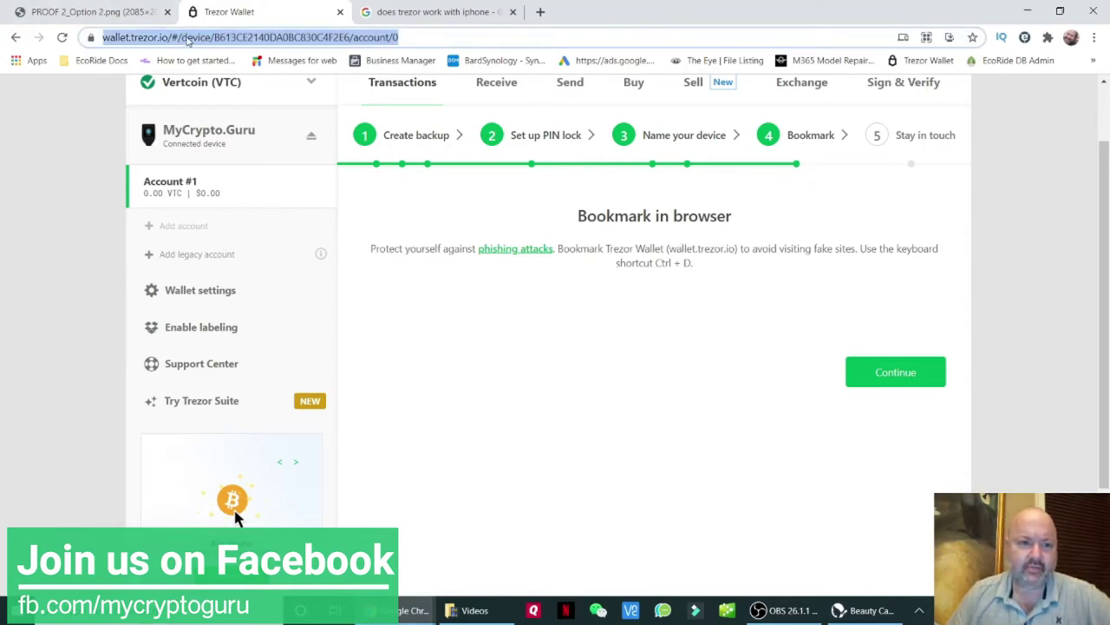
{"action": "mouse_move", "coordinate": [137, 42]}
{"action": "left_mouse_down"}
{"action": "mouse_move", "coordinate": [127, 45]}
{"action": "mouse_move", "coordinate": [247, 70]}
{"action": "mouse_move", "coordinate": [227, 66]}
{"action": "mouse_move", "coordinate": [239, 41]}
{"action": "mouse_move", "coordinate": [990, 89]}
{"action": "mouse_move", "coordinate": [921, 62]}
{"action": "mouse_move", "coordinate": [890, 87]}
{"action": "mouse_move", "coordinate": [202, 43]}
{"action": "mouse_move", "coordinate": [246, 69]}
{"action": "mouse_move", "coordinate": [203, 31]}
{"action": "mouse_move", "coordinate": [217, 43]}
{"action": "left_mouse_up"}
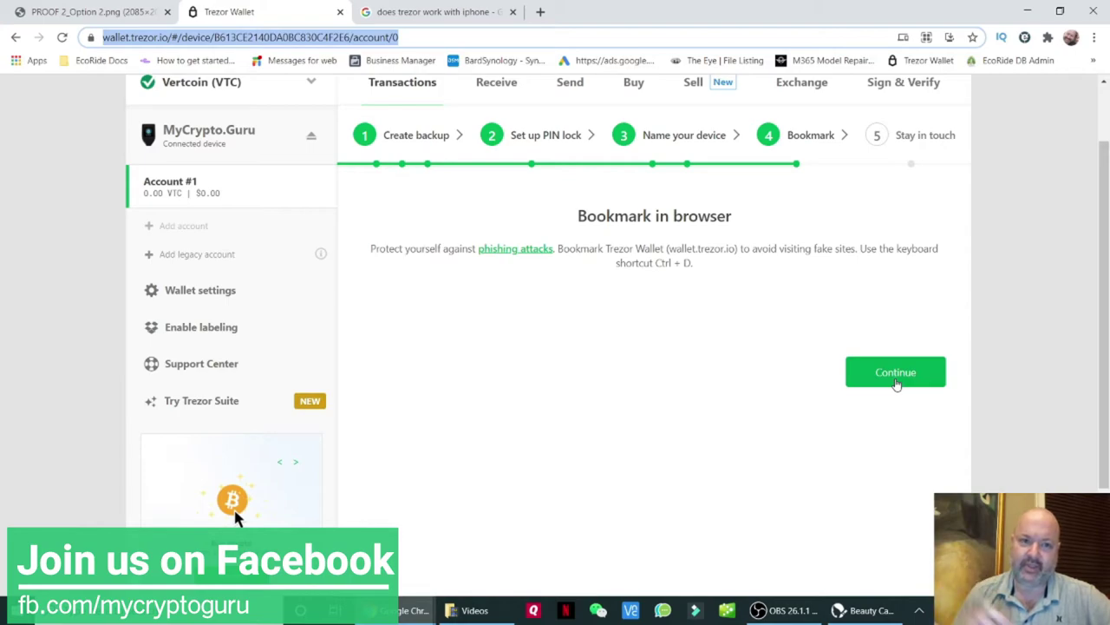
{"action": "left_click", "coordinate": [897, 385]}
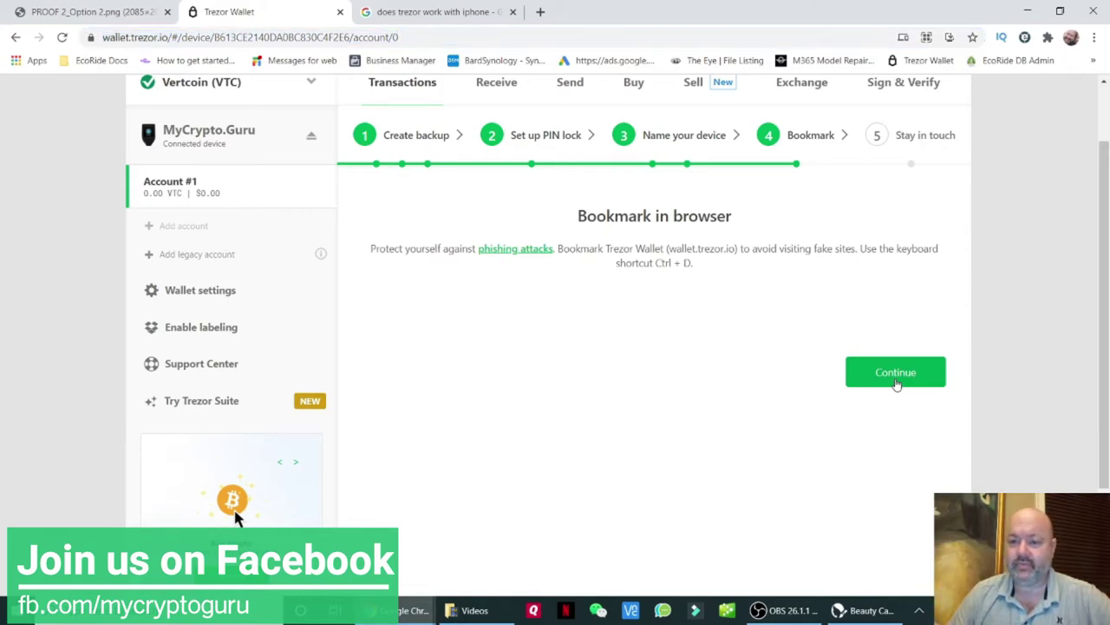
Finish the wizard through the bookmark, newsletter (skipped) and social follow pages.
{"action": "left_click", "coordinate": [897, 384]}
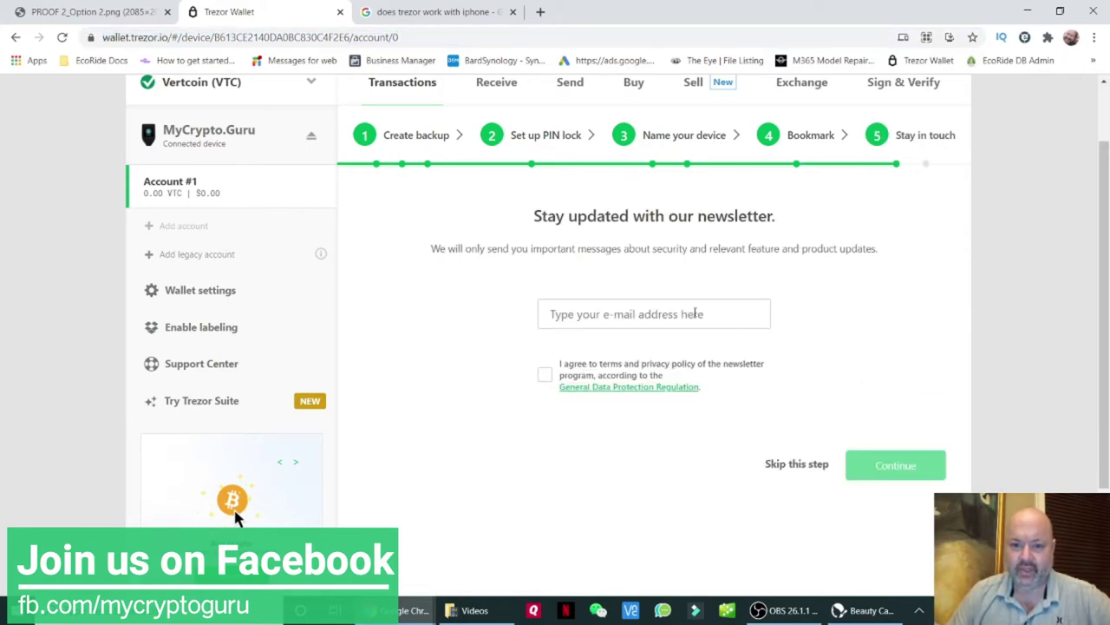
{"action": "left_click", "coordinate": [695, 313]}
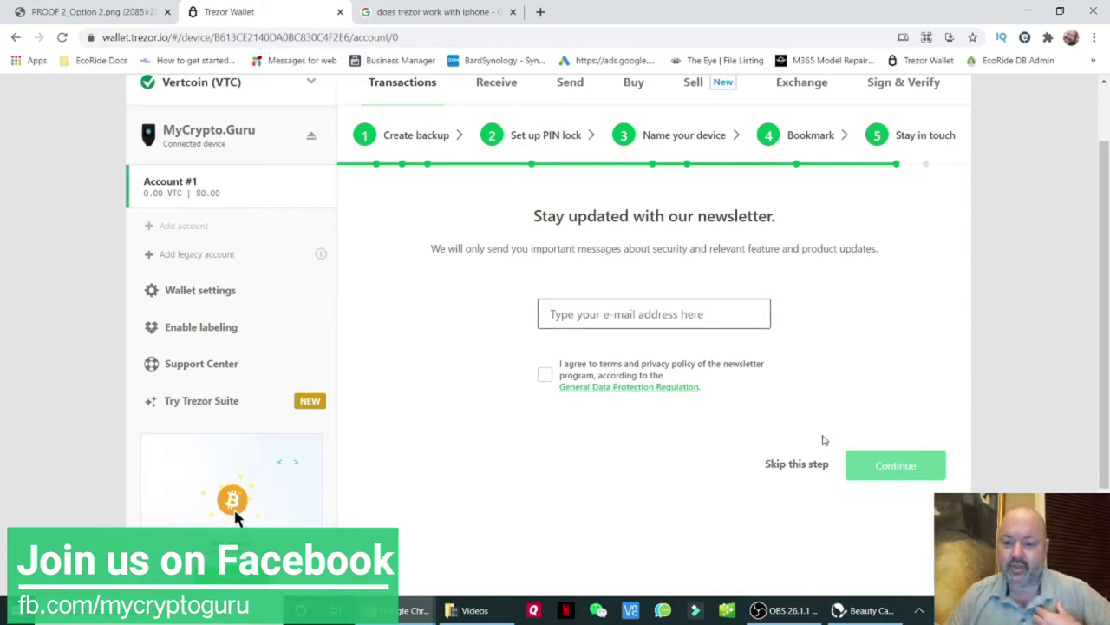
{"action": "left_click", "coordinate": [808, 466]}
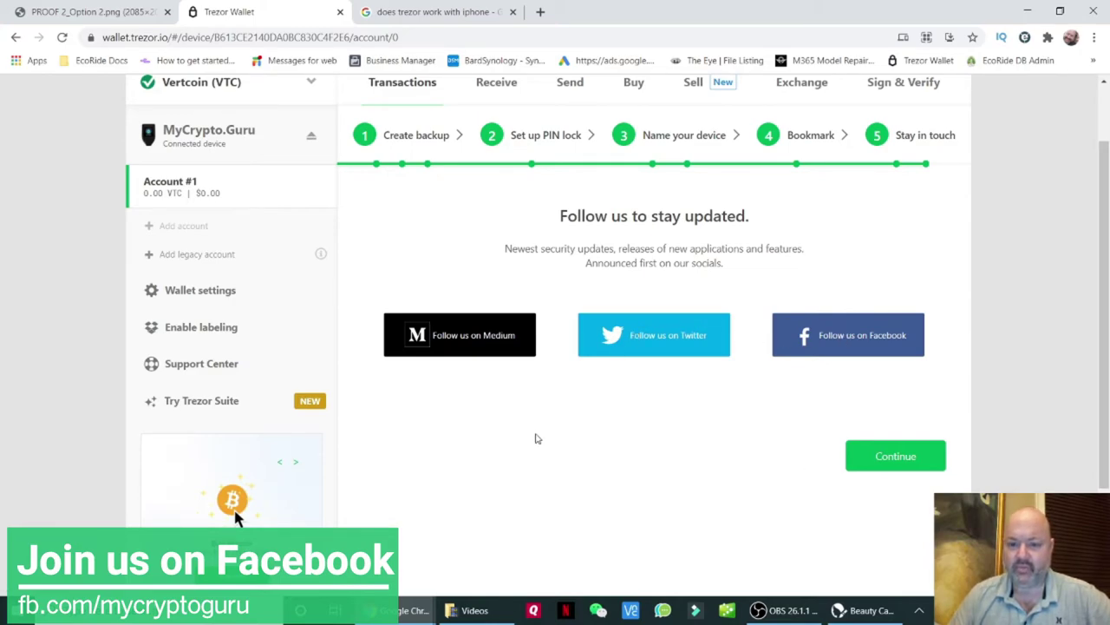
{"action": "left_click", "coordinate": [866, 459]}
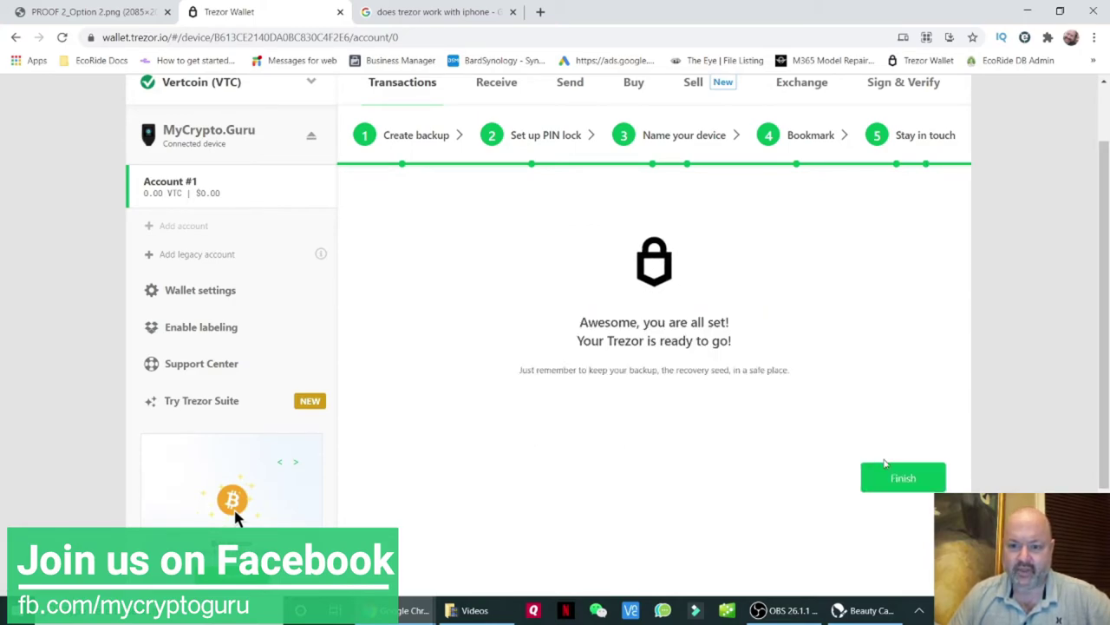
{"action": "left_click", "coordinate": [886, 467]}
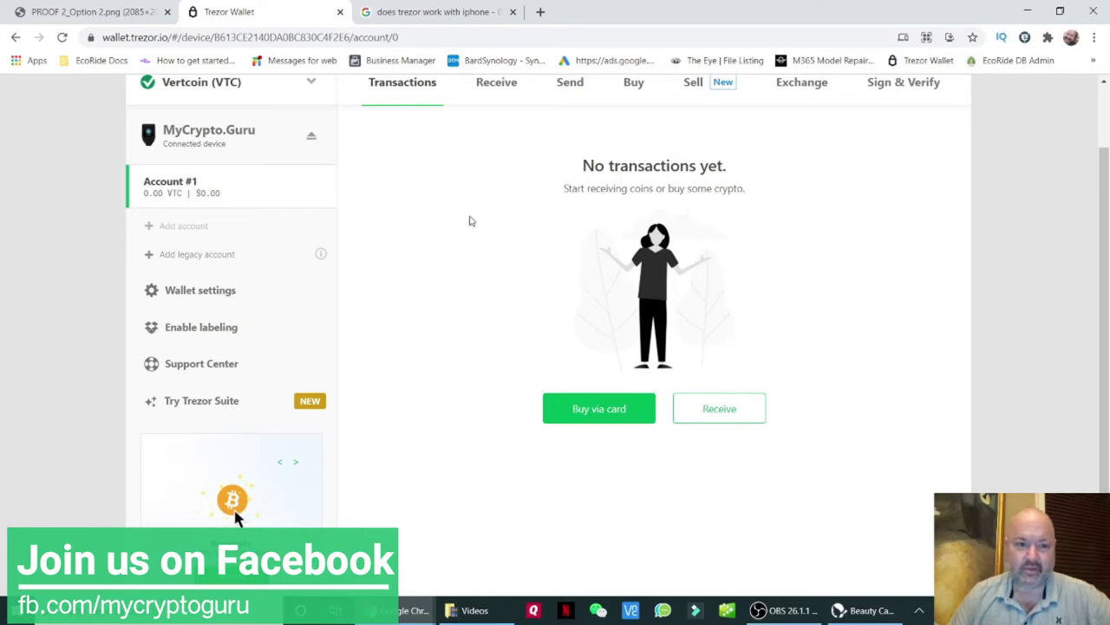
Switch the wallet from Vertcoin to Bitcoin (BTC) using the sidebar's coin list.
{"action": "scroll", "coordinate": [398, 248], "scroll_direction": "up", "scroll_amount": 1}
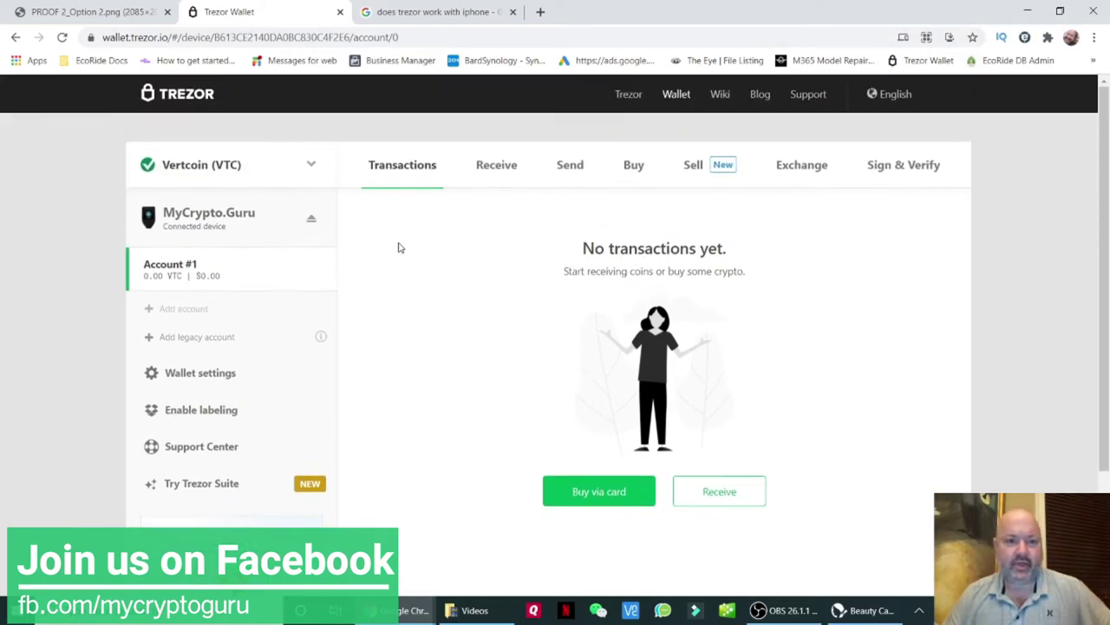
{"action": "left_click", "coordinate": [309, 169]}
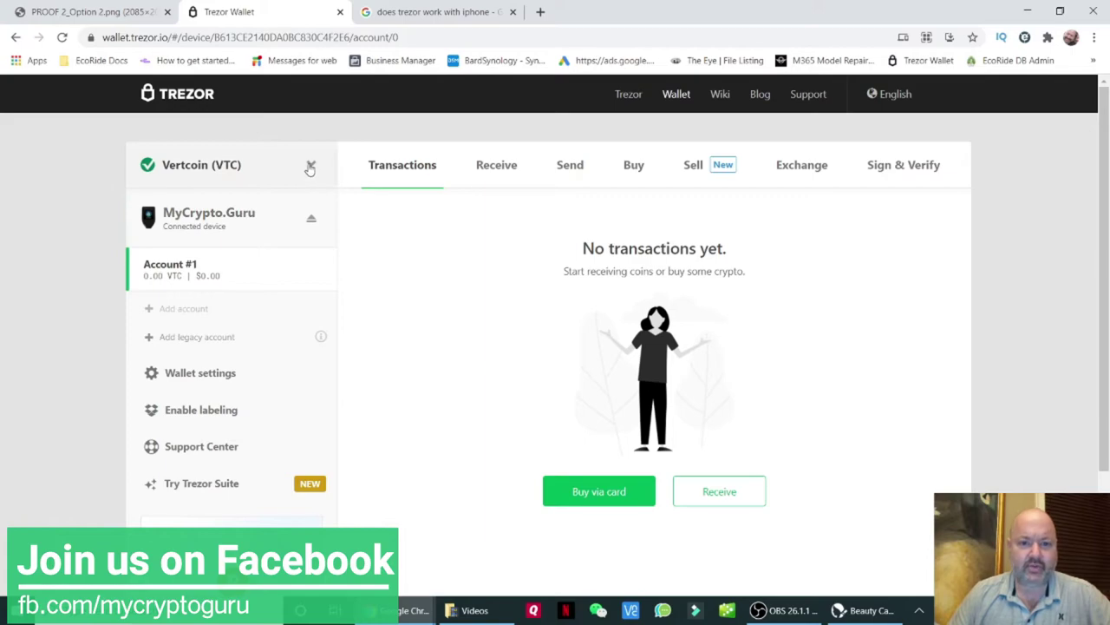
{"action": "left_click", "coordinate": [207, 169]}
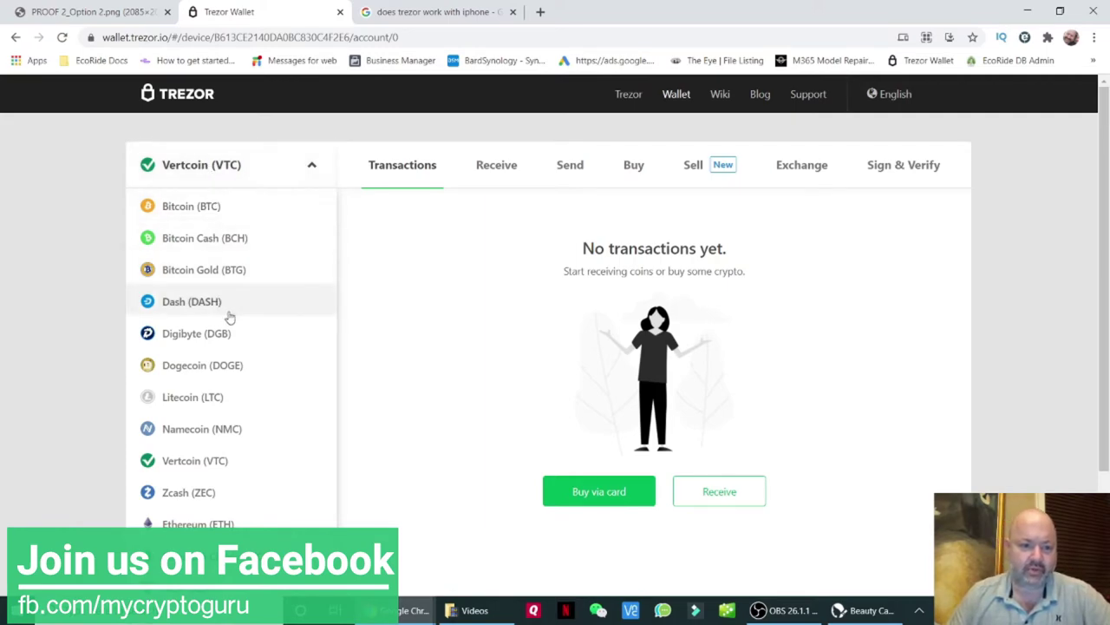
{"action": "scroll", "coordinate": [228, 319], "scroll_direction": "down", "scroll_amount": 2}
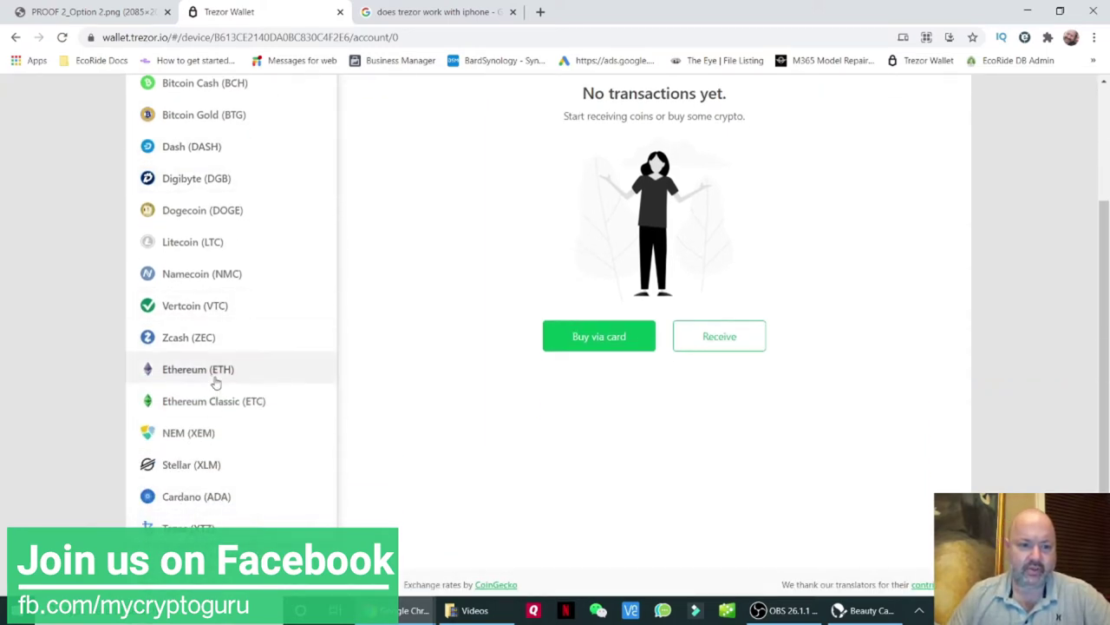
{"action": "scroll", "coordinate": [216, 375], "scroll_direction": "up", "scroll_amount": 2}
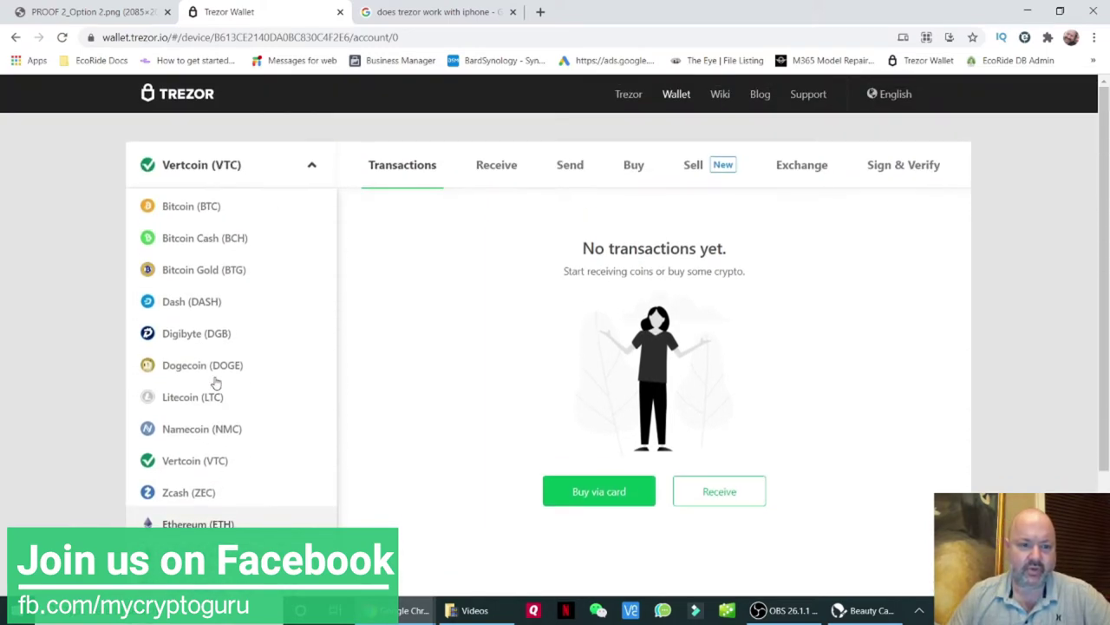
{"action": "left_click", "coordinate": [196, 206]}
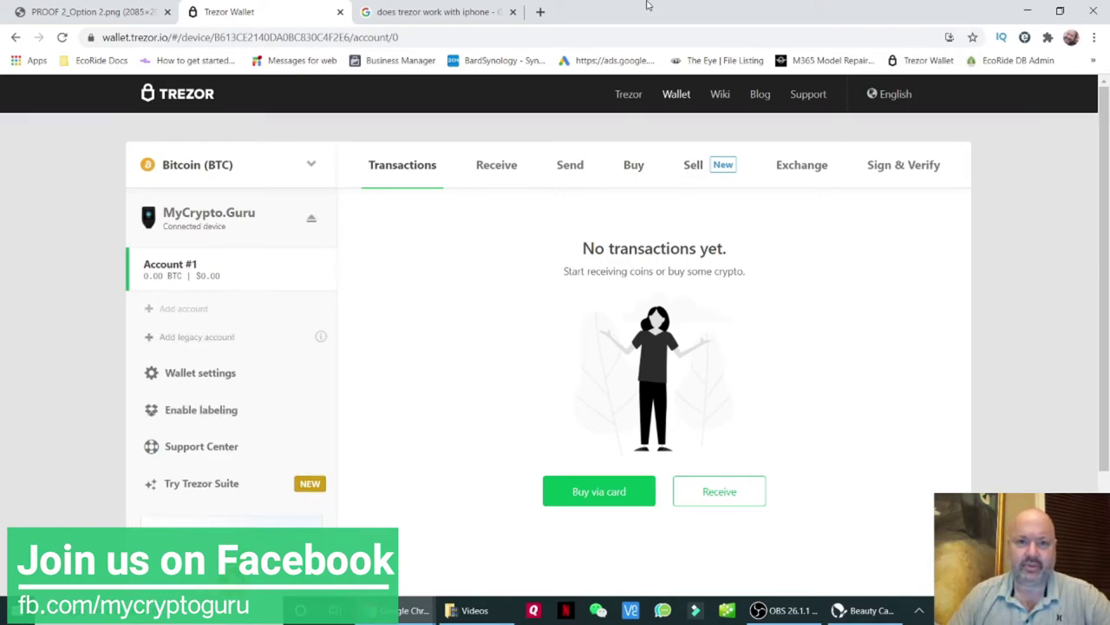
Search 'what are trezor buy sell fees' in a new tab and open the Trezor Wallet result.
{"action": "left_click", "coordinate": [541, 11]}
{"action": "type", "text": "what a"}
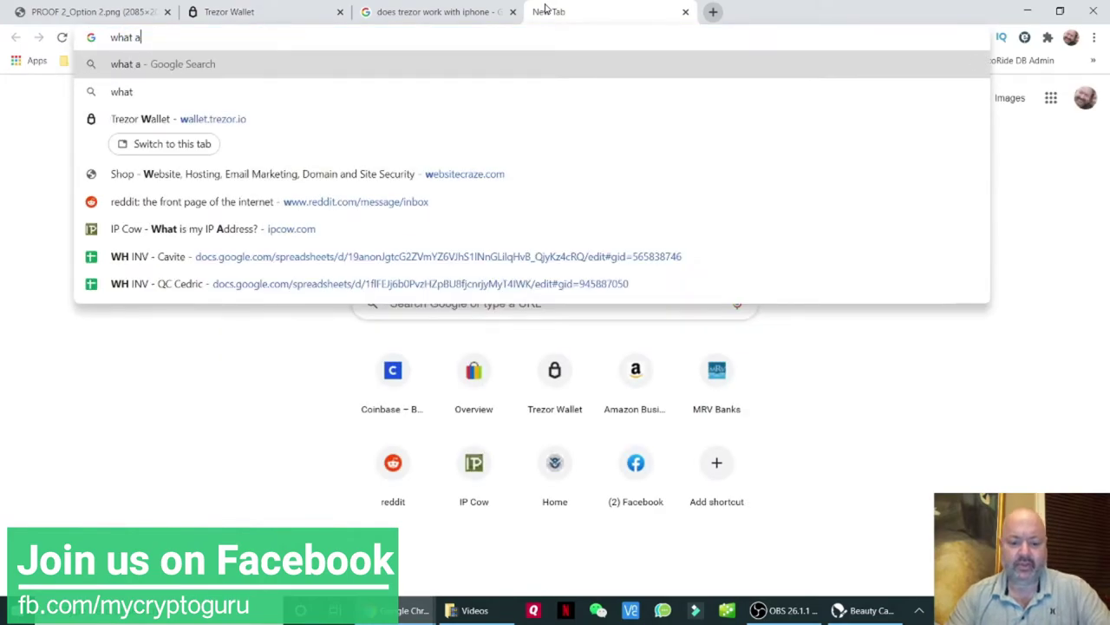
{"action": "type", "text": "re trezor buy "}
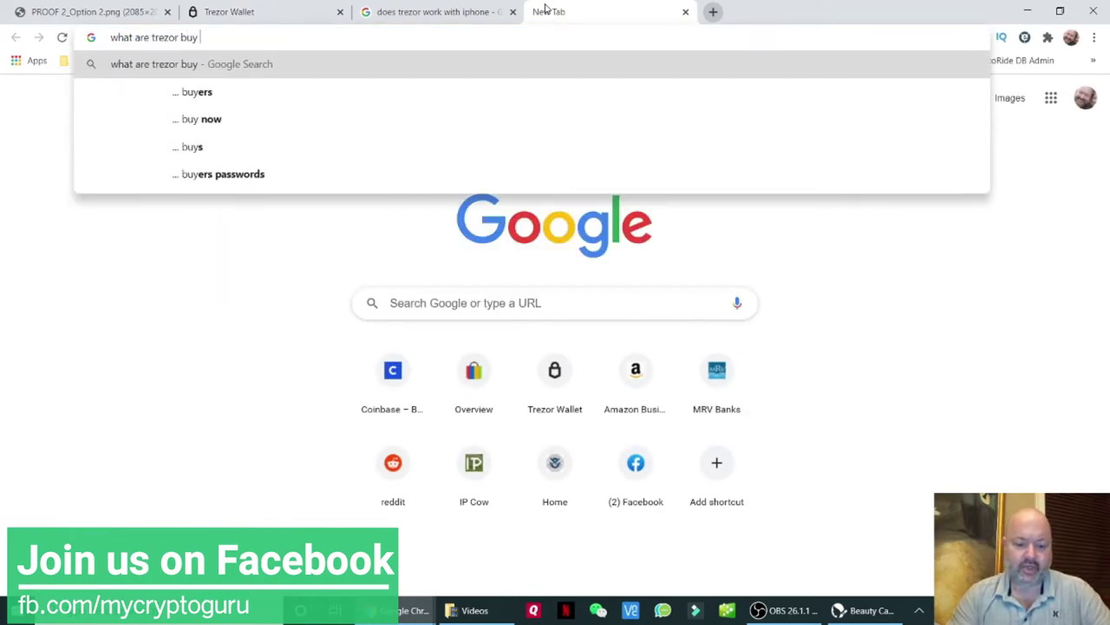
{"action": "type", "text": "sell fees"}
{"action": "key", "text": "Return"}
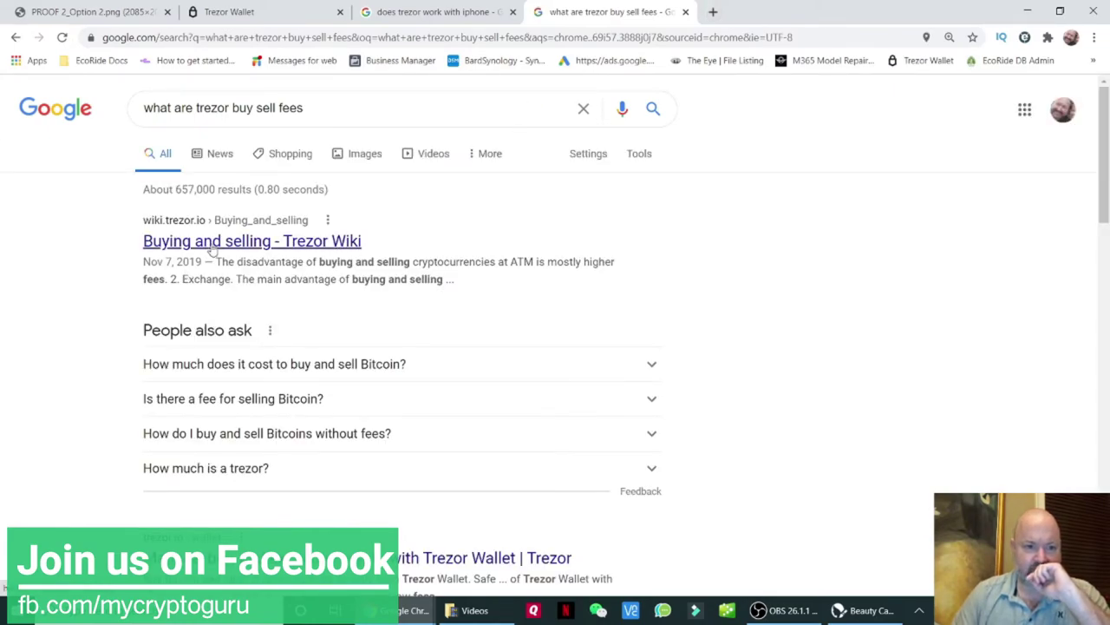
{"action": "scroll", "coordinate": [126, 286], "scroll_direction": "down", "scroll_amount": 2}
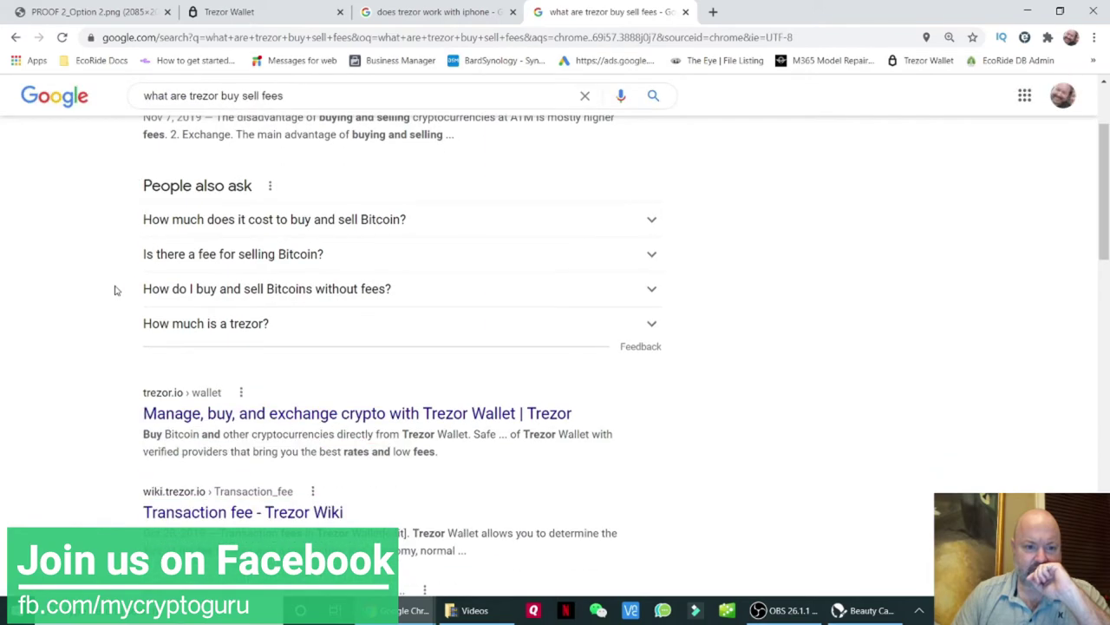
{"action": "left_click", "coordinate": [330, 414]}
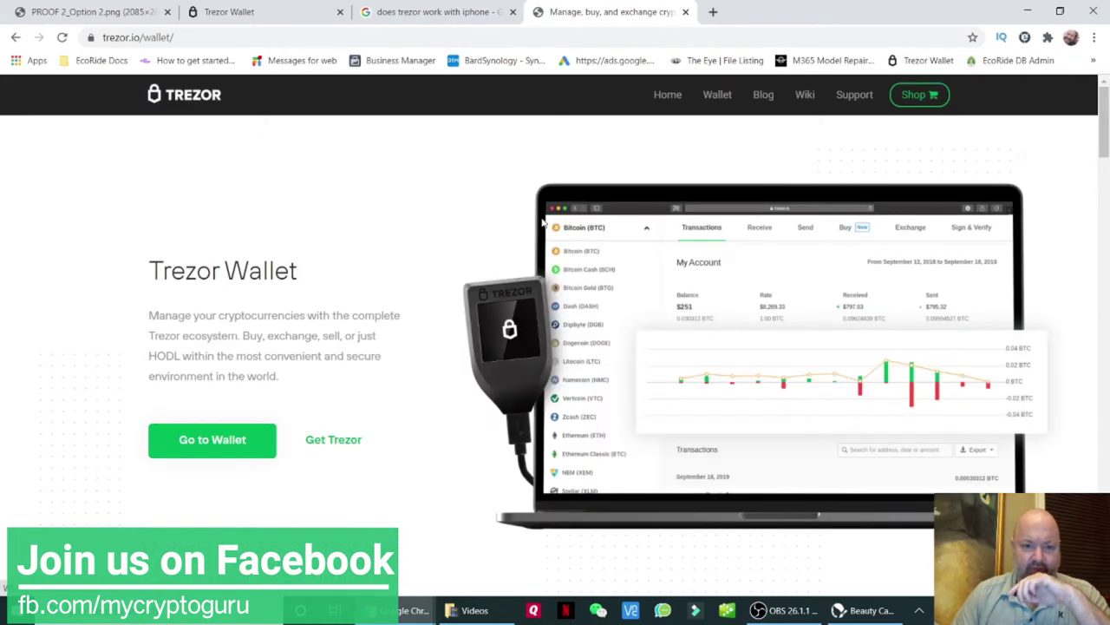
Scroll through the trezor.io page, then return to the Trezor Wallet tab.
{"action": "scroll", "coordinate": [464, 232], "scroll_direction": "down", "scroll_amount": 6}
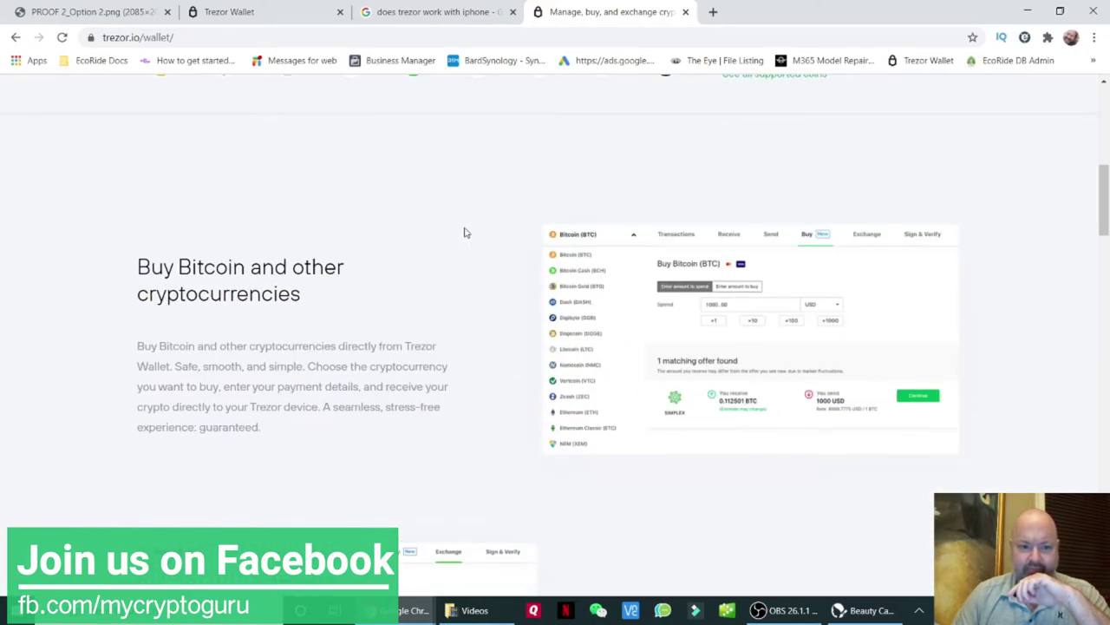
{"action": "scroll", "coordinate": [464, 231], "scroll_direction": "down", "scroll_amount": 4}
{"action": "scroll", "coordinate": [464, 231], "scroll_direction": "down", "scroll_amount": 5}
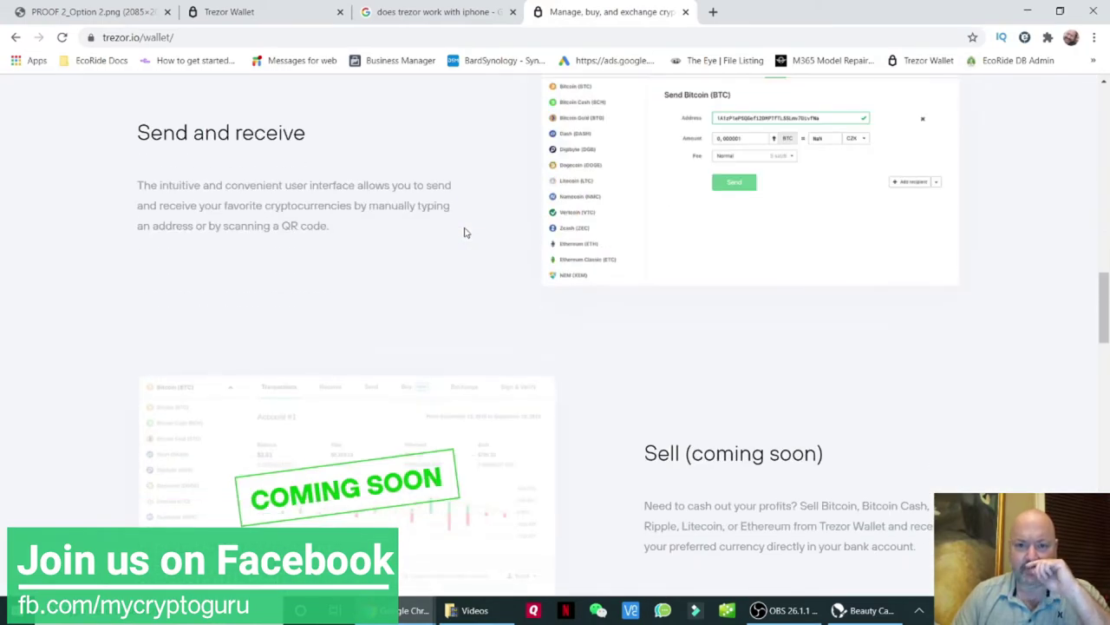
{"action": "left_click", "coordinate": [275, 11]}
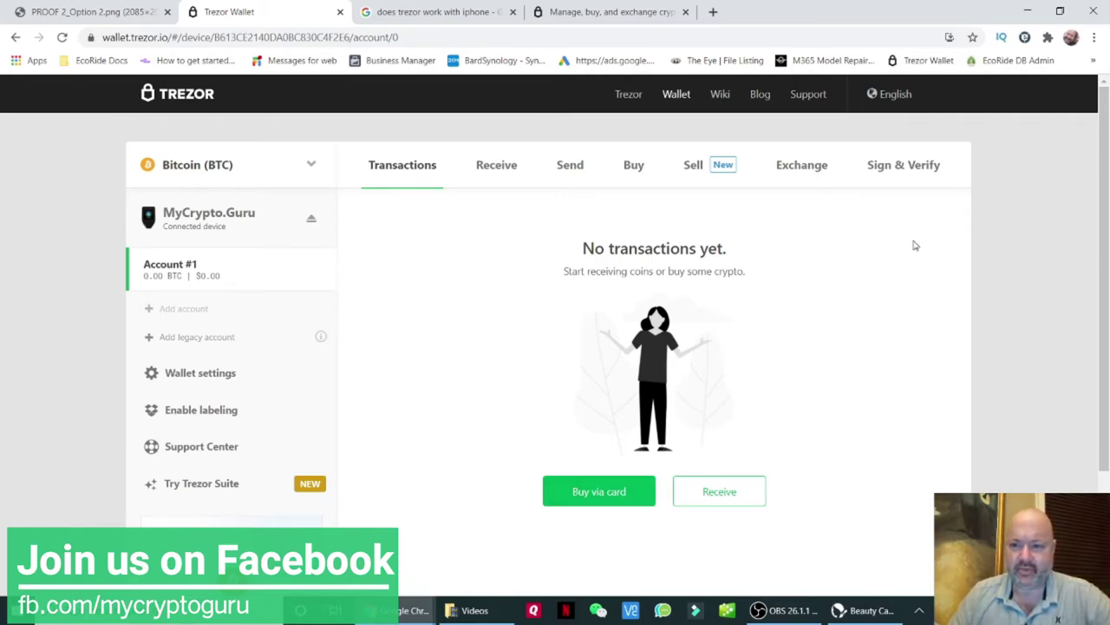
{"action": "left_click", "coordinate": [811, 168]}
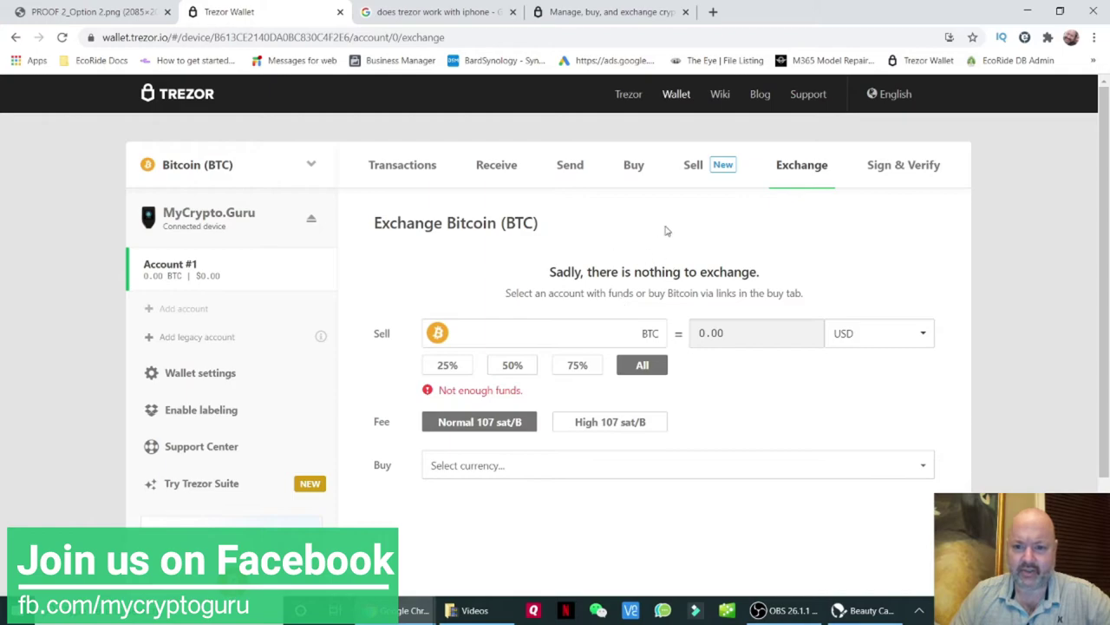
{"action": "left_click", "coordinate": [894, 171]}
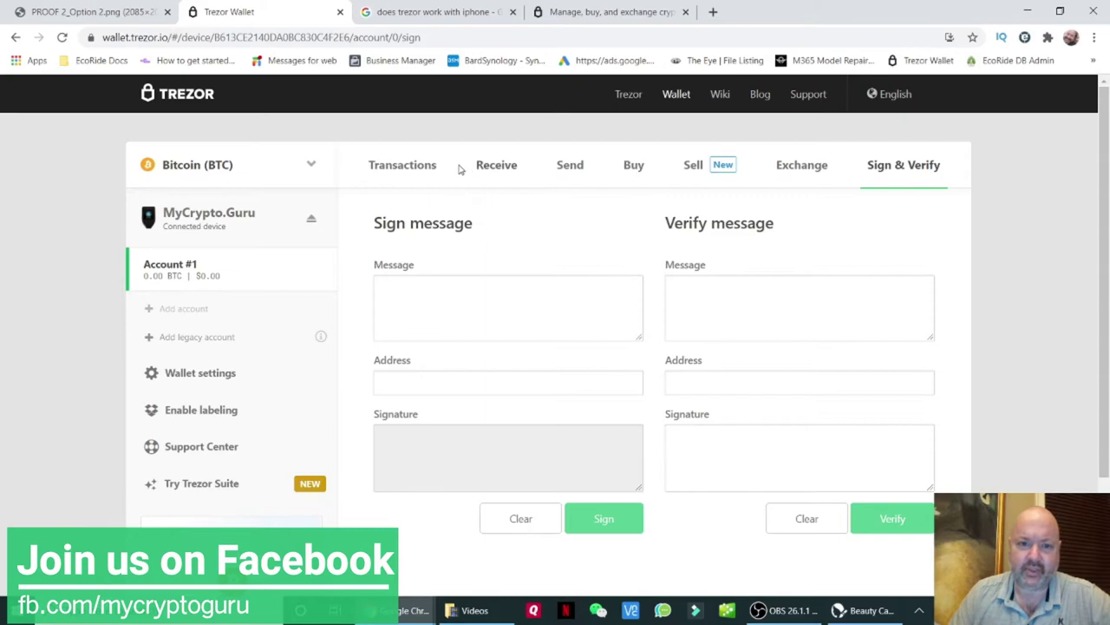
{"action": "left_click", "coordinate": [430, 168]}
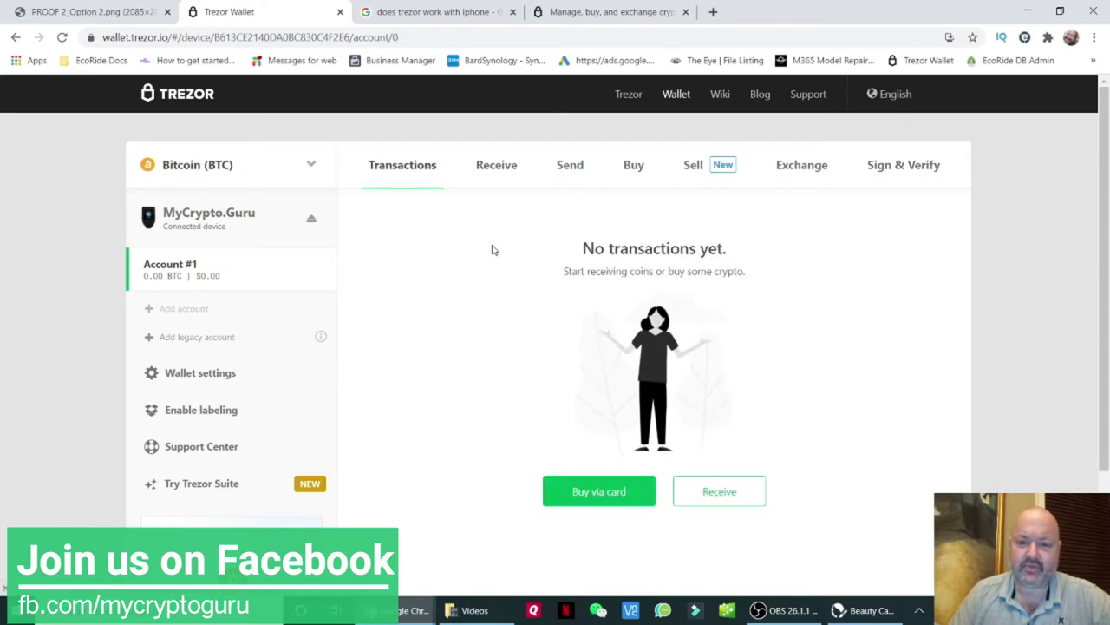
Open the Receive tab of Bitcoin Account #1 to get a fresh receiving address.
{"action": "left_click", "coordinate": [496, 170]}
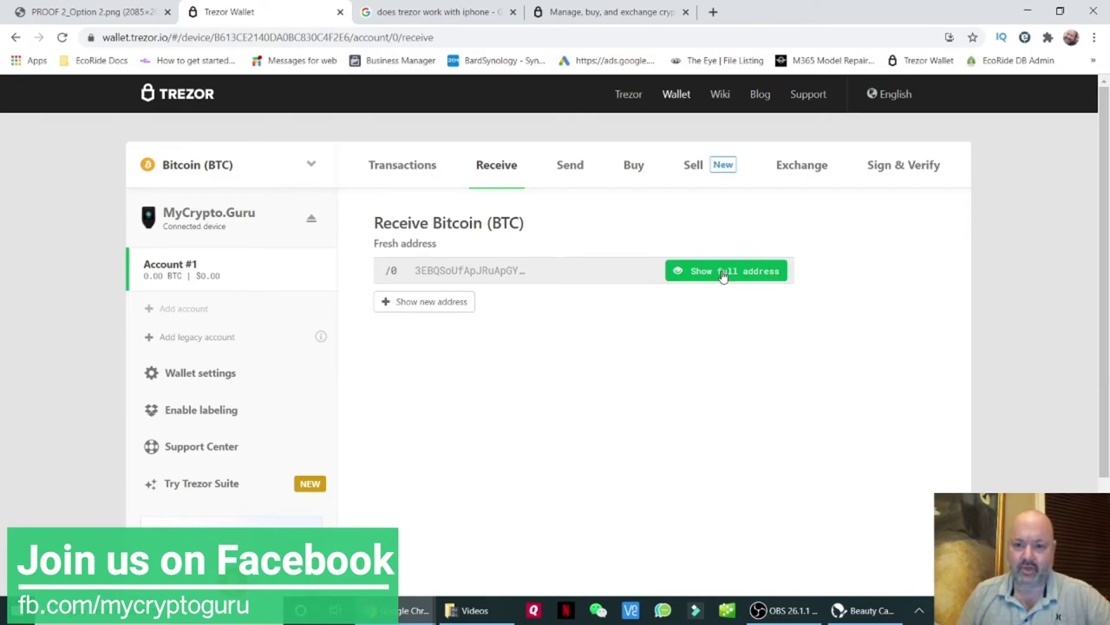
Show the full receiving address with its QR code and BIP32 path m/49'/0'/0'/0/0.
{"action": "left_click", "coordinate": [722, 273]}
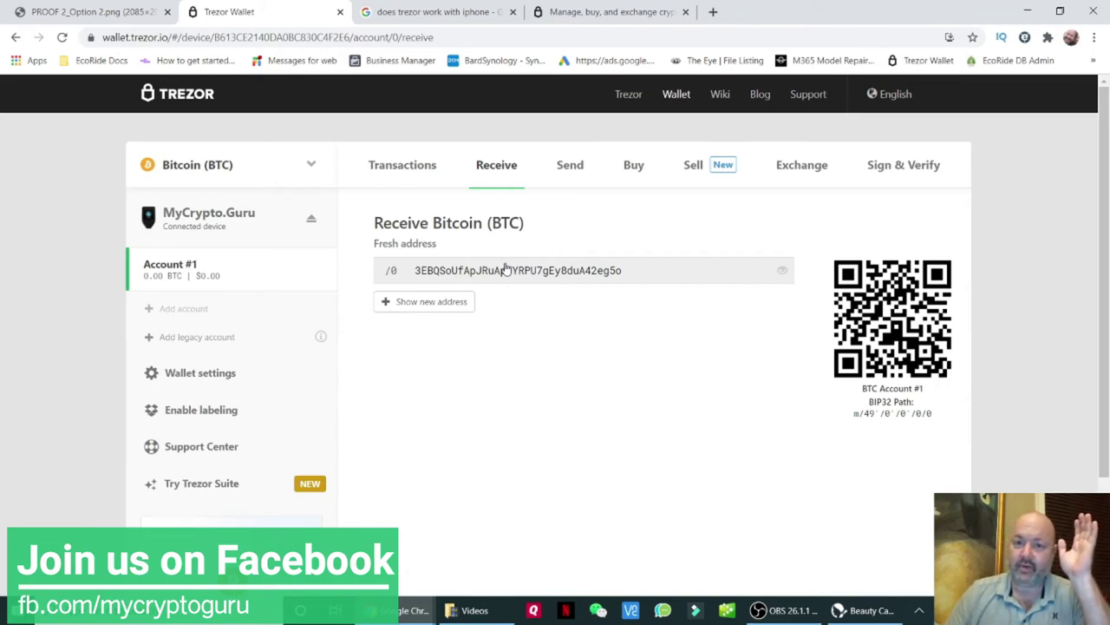
Open the Send tab and expand the Fee list: High, Normal, Economy, Low, Custom.
{"action": "left_click", "coordinate": [571, 169]}
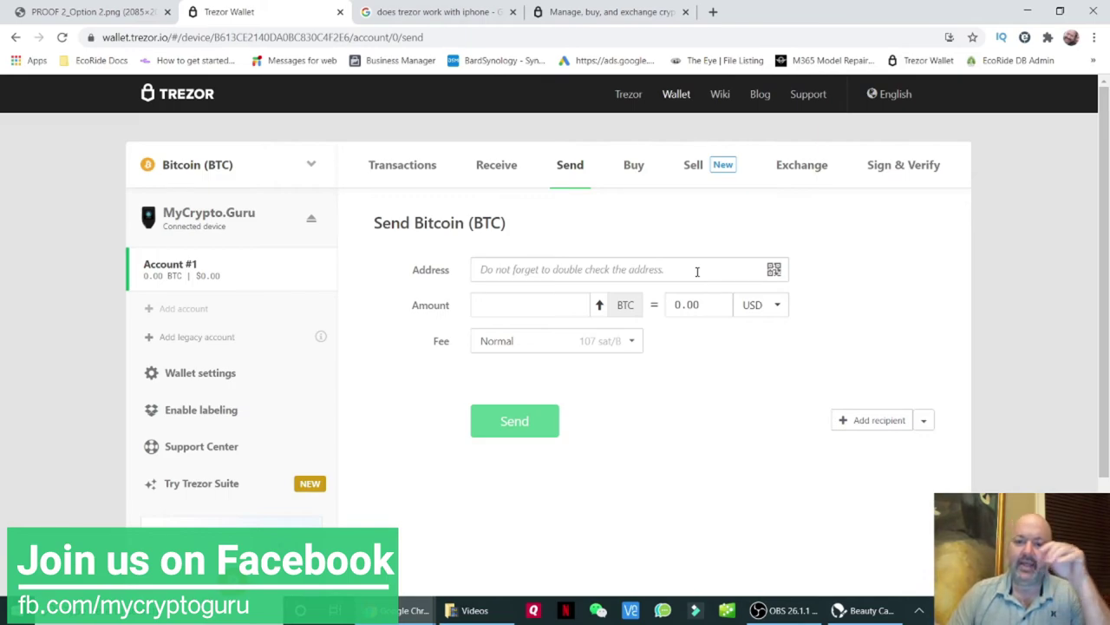
{"action": "left_click", "coordinate": [621, 345]}
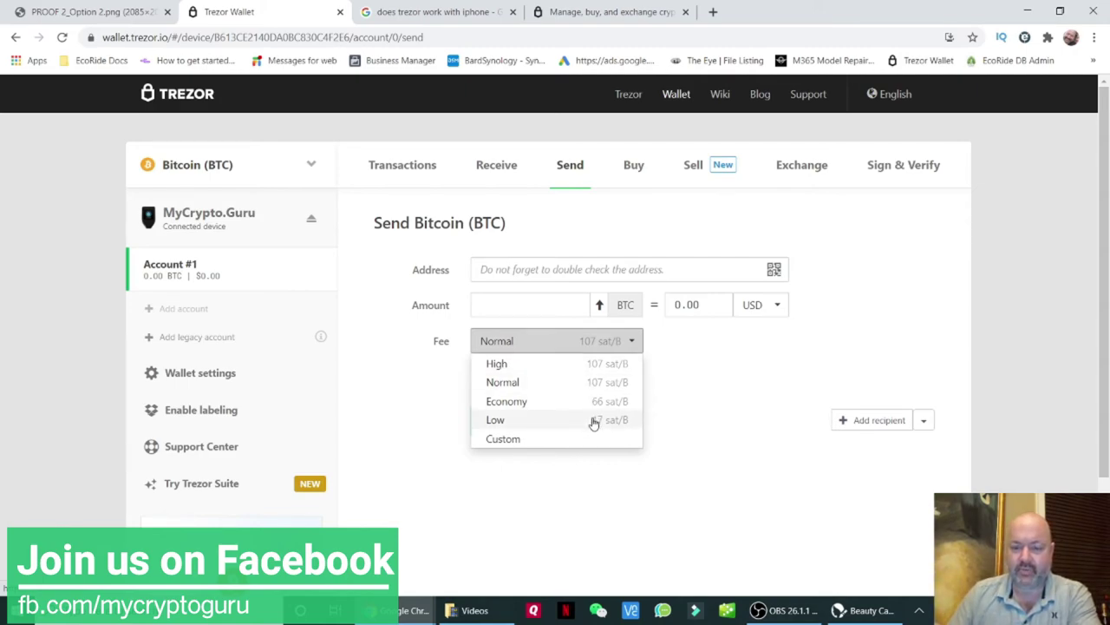
Close the fee dropdown, keeping the Normal fee at 107 sat/B.
{"action": "left_click", "coordinate": [838, 293]}
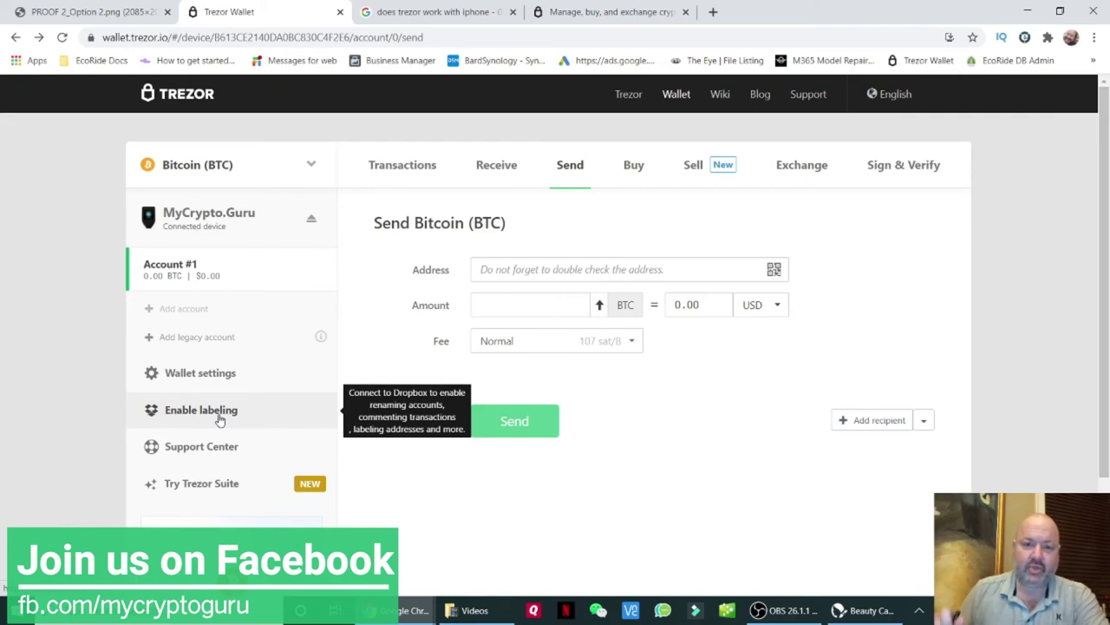
Return to the Account #1 Transactions tab and scroll down to the Buy crypto banner and back.
{"action": "left_click", "coordinate": [498, 167]}
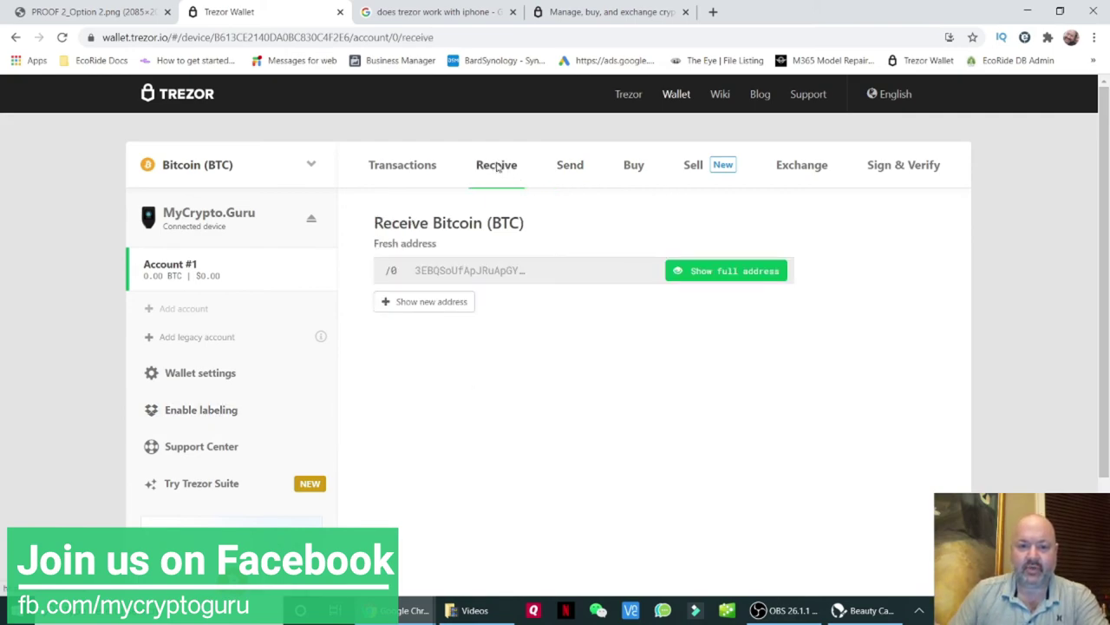
{"action": "left_click", "coordinate": [408, 166]}
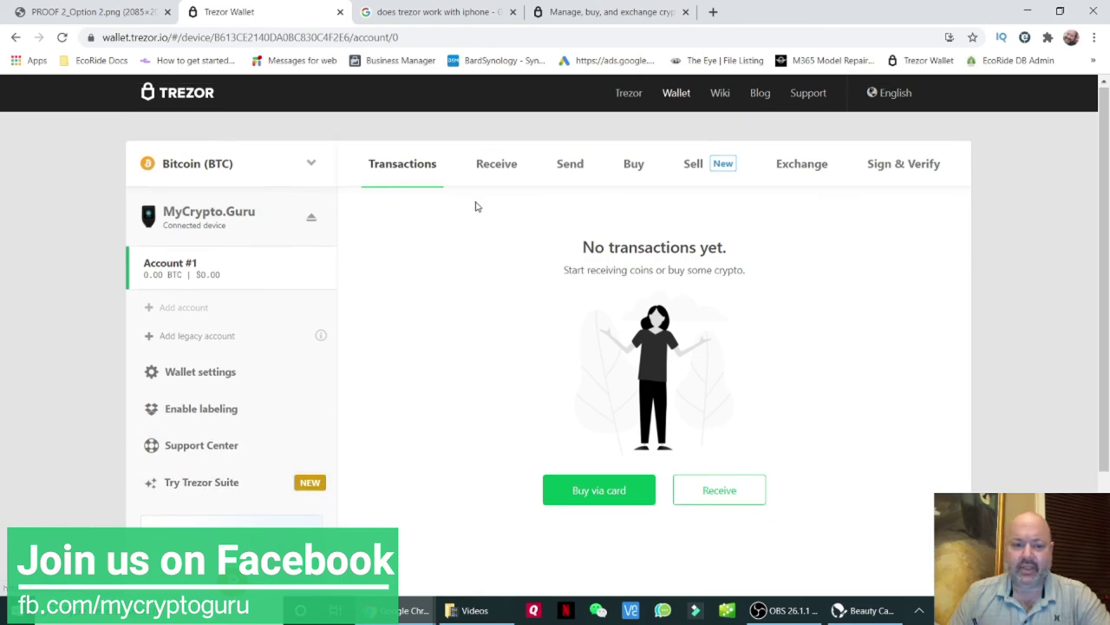
{"action": "scroll", "coordinate": [478, 208], "scroll_direction": "down", "scroll_amount": 2}
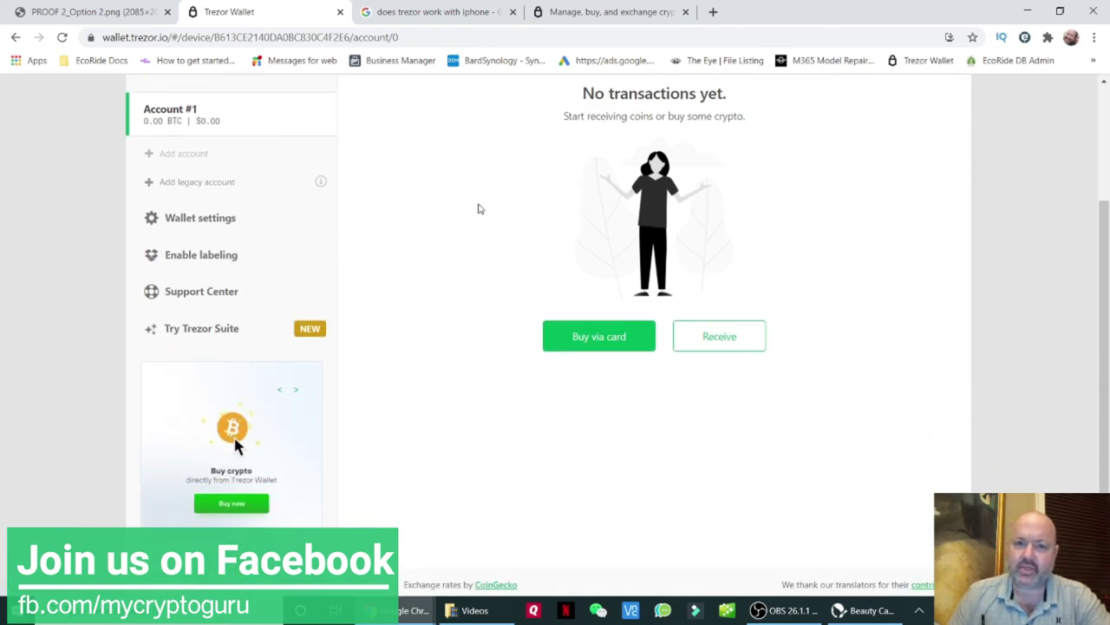
{"action": "scroll", "coordinate": [478, 208], "scroll_direction": "up", "scroll_amount": 2}
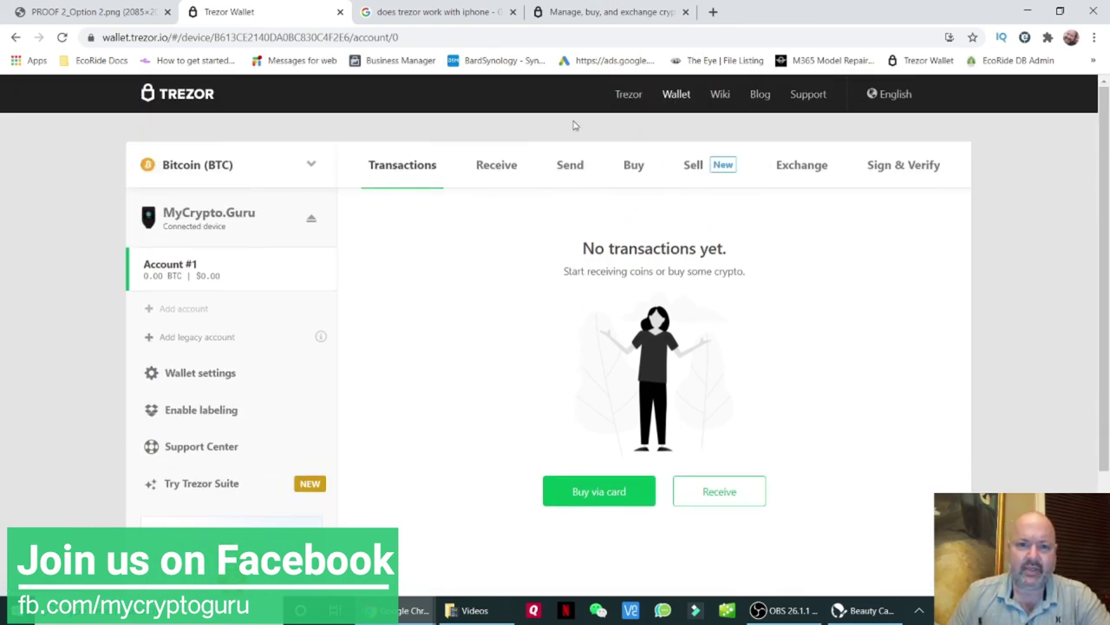
Go to facebook.com/mycryptoguru in a new browser tab.
{"action": "left_click", "coordinate": [713, 12]}
{"action": "type", "text": "faceb"}
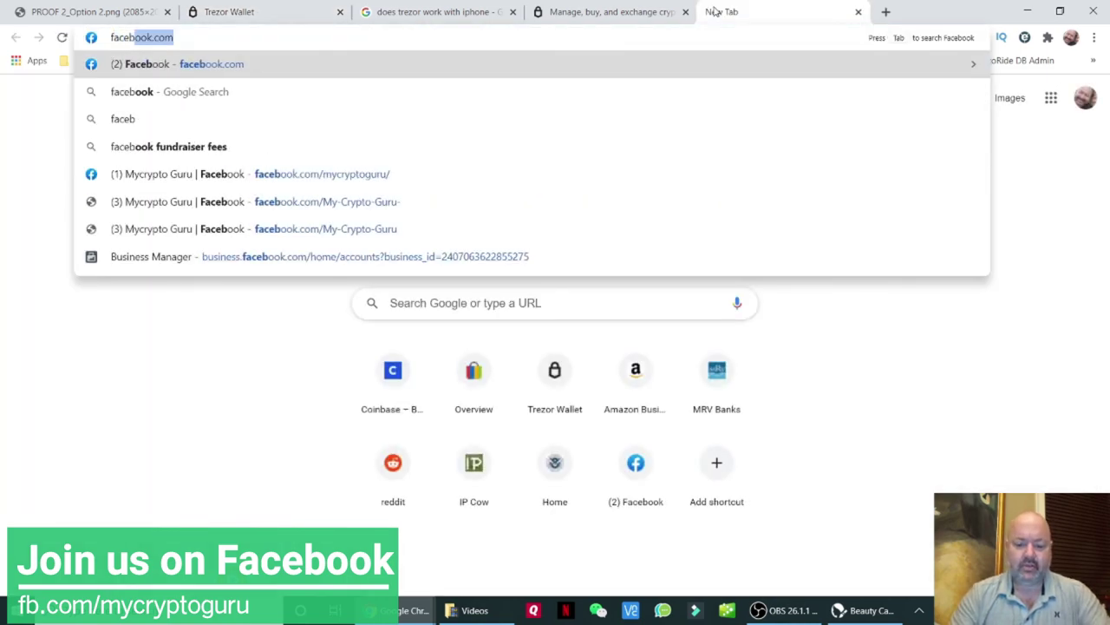
{"action": "type", "text": "ook.com/mycr"}
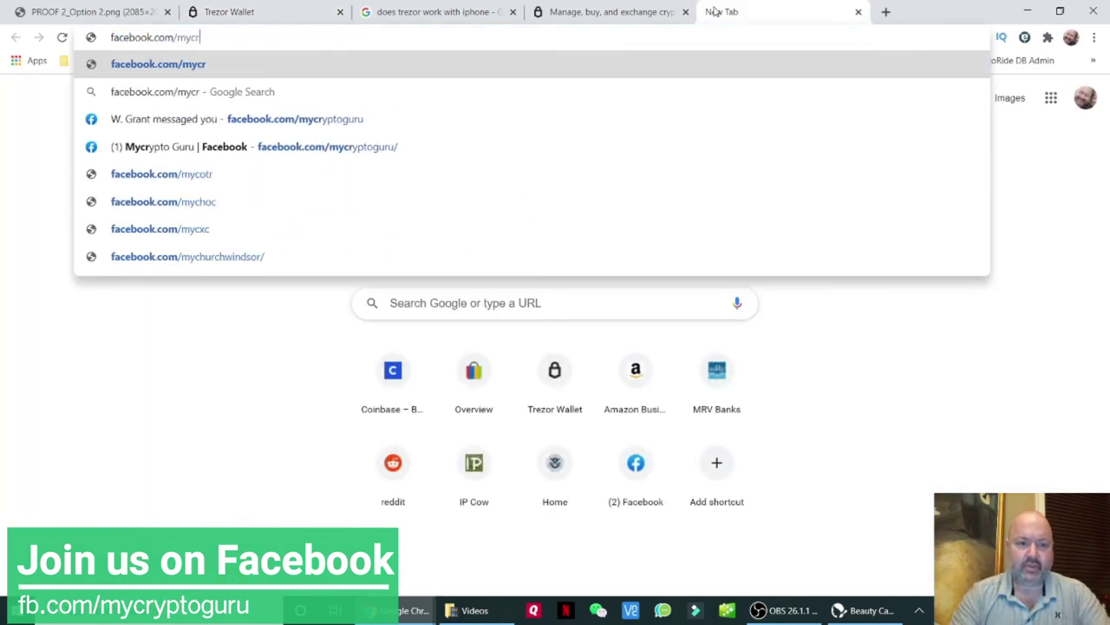
{"action": "type", "text": "yptoguru"}
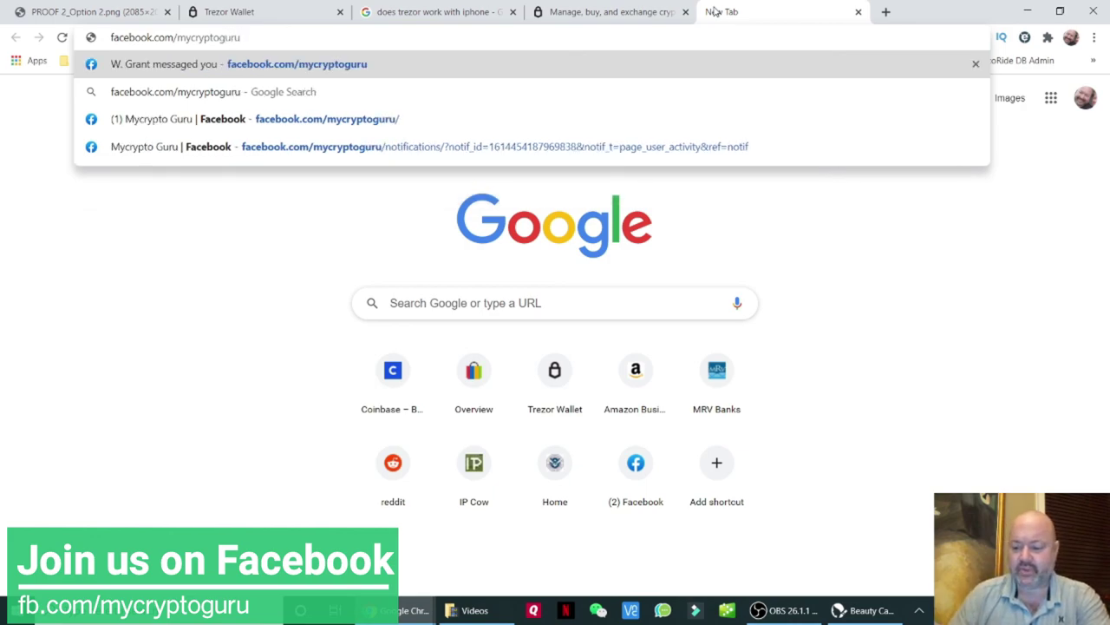
{"action": "key", "text": "Return"}
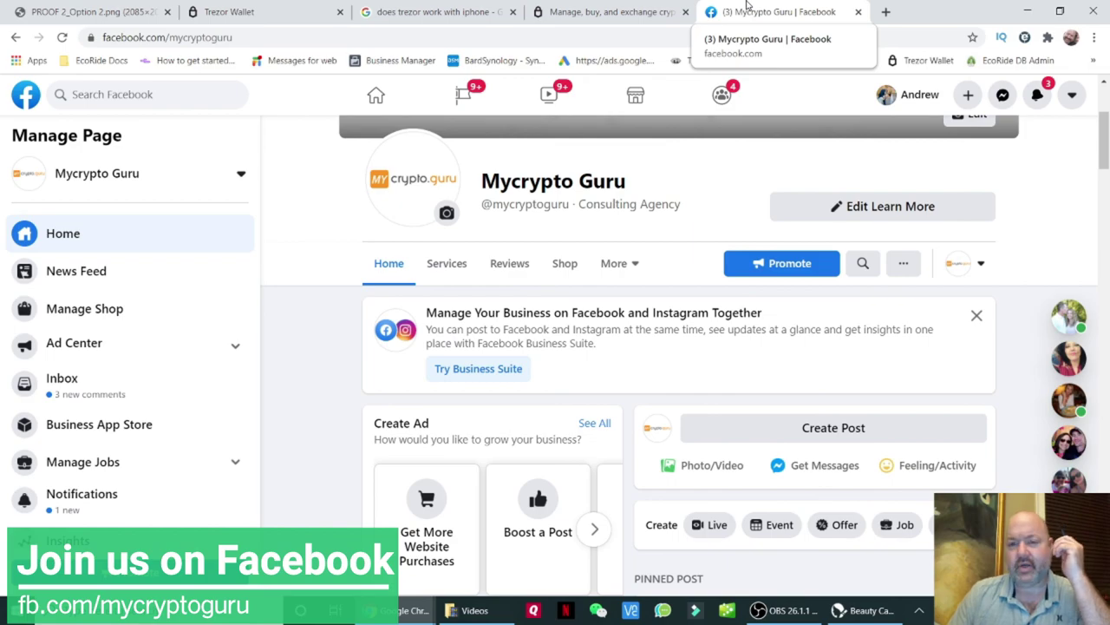
Close the Facebook page and the 'does trezor work with iphone' Google search tab.
{"action": "left_click", "coordinate": [859, 12]}
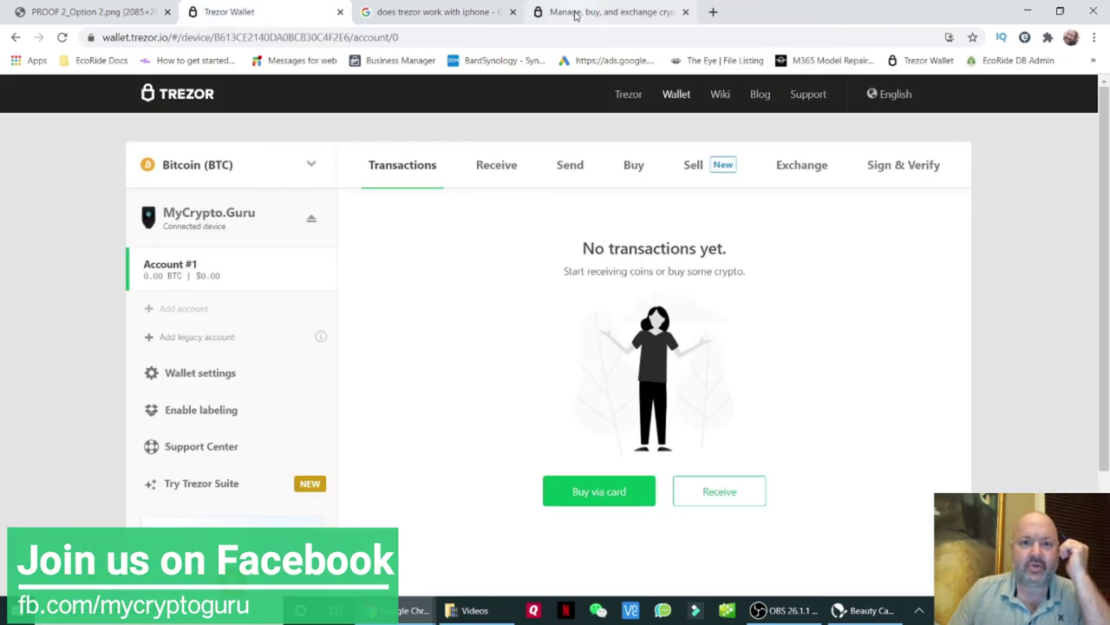
{"action": "left_click", "coordinate": [513, 13]}
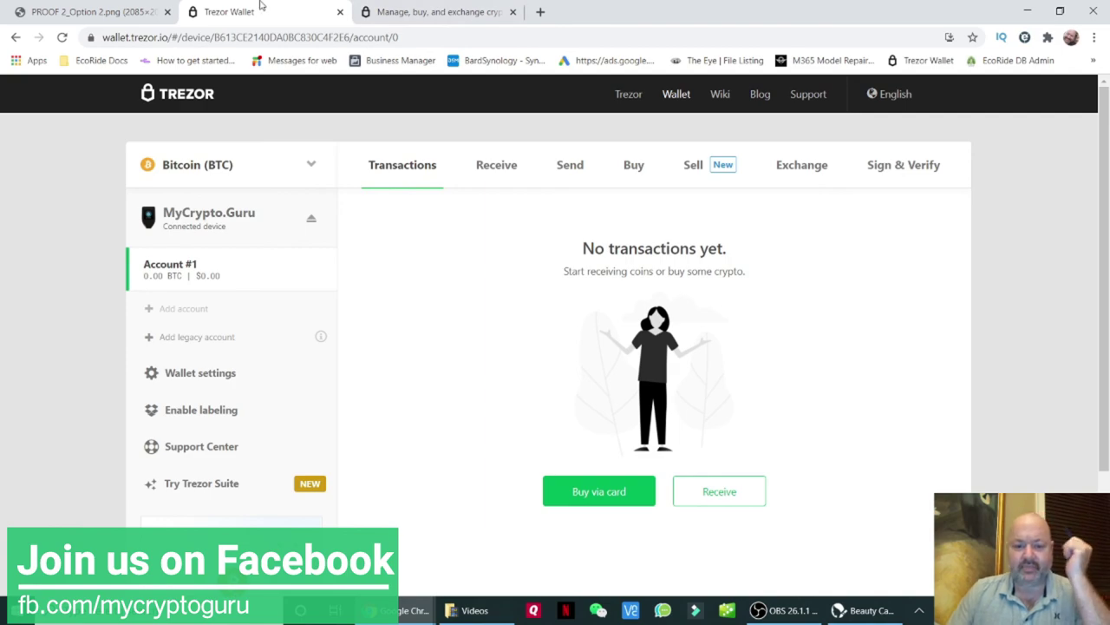